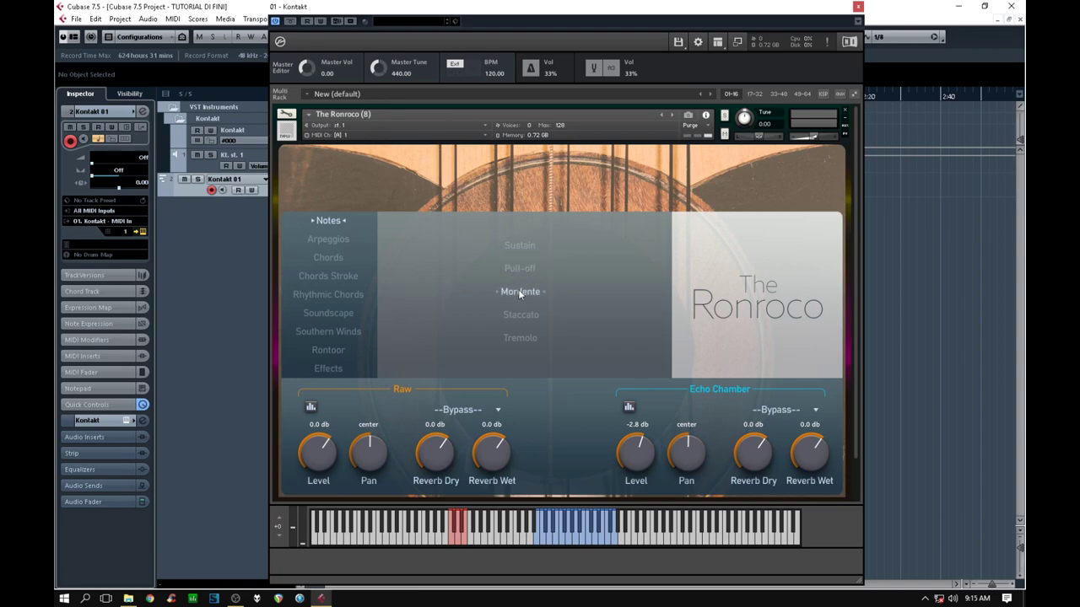
Select the Sustain note articulation and set the Raw signal's level to about -0.4 dB and pan to about 6 R.
click(518, 337)
click(523, 245)
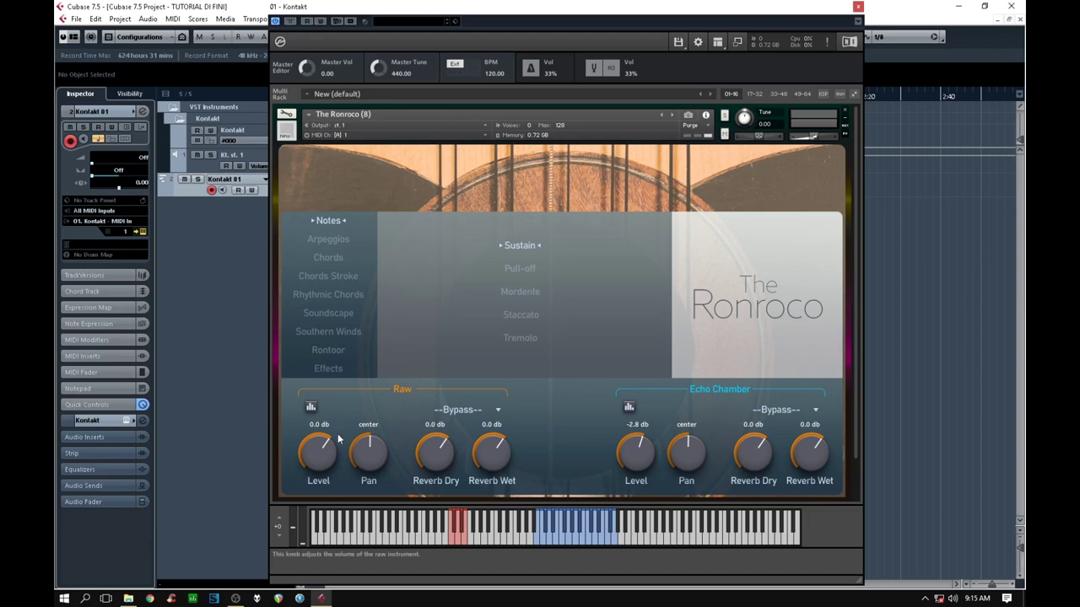
drag(315, 449, 372, 458)
Apply the Cathedral A reverb to the Raw signal with a wet level of about -1.3 dB, and view its convolution reverb EQ.
click(468, 410)
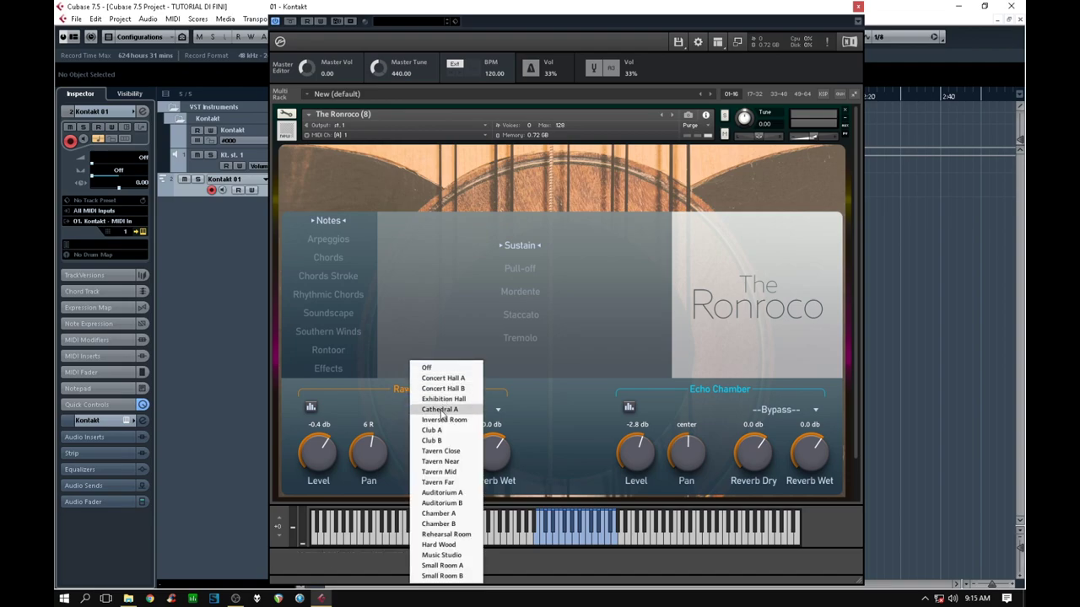
click(442, 410)
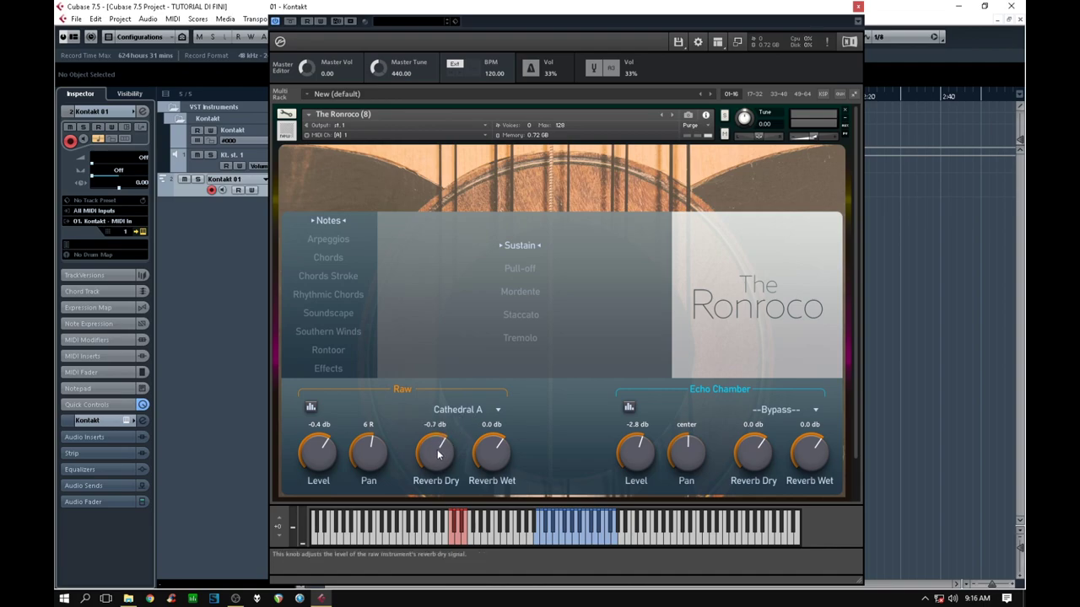
drag(491, 448, 490, 452)
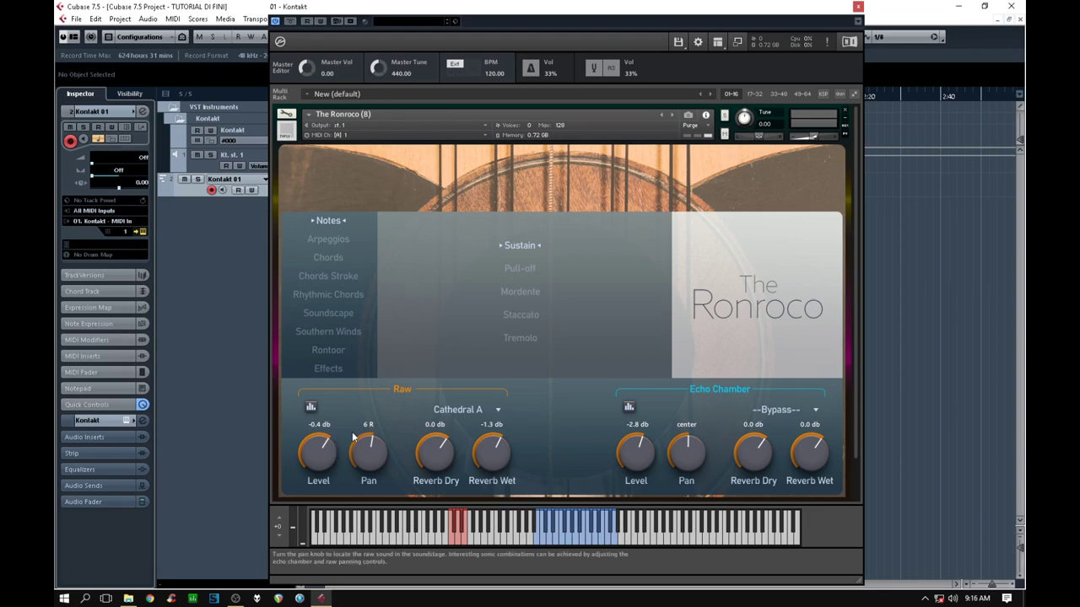
click(311, 407)
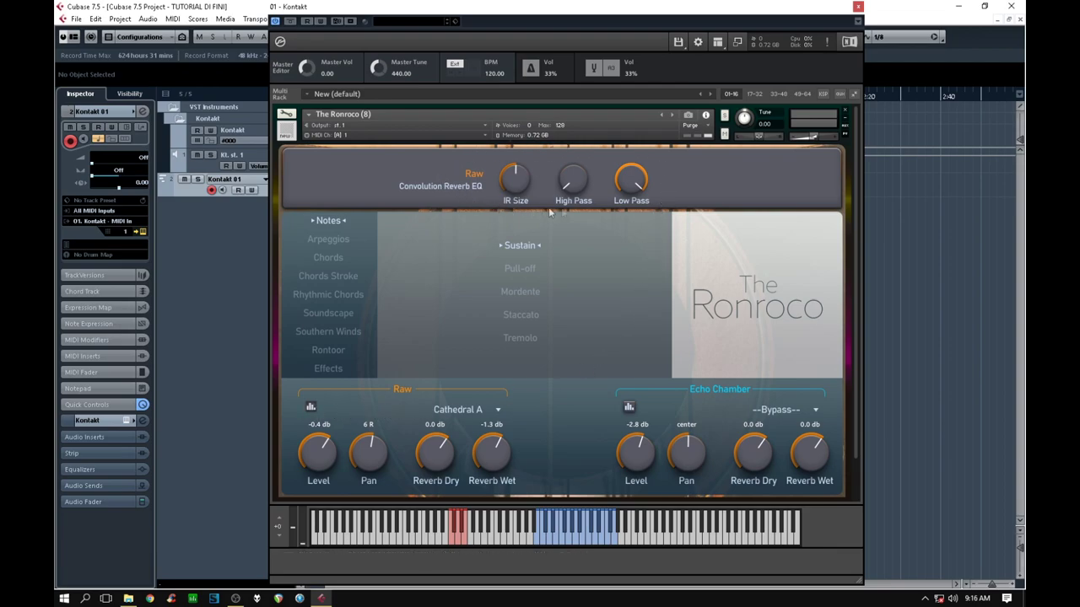
click(311, 409)
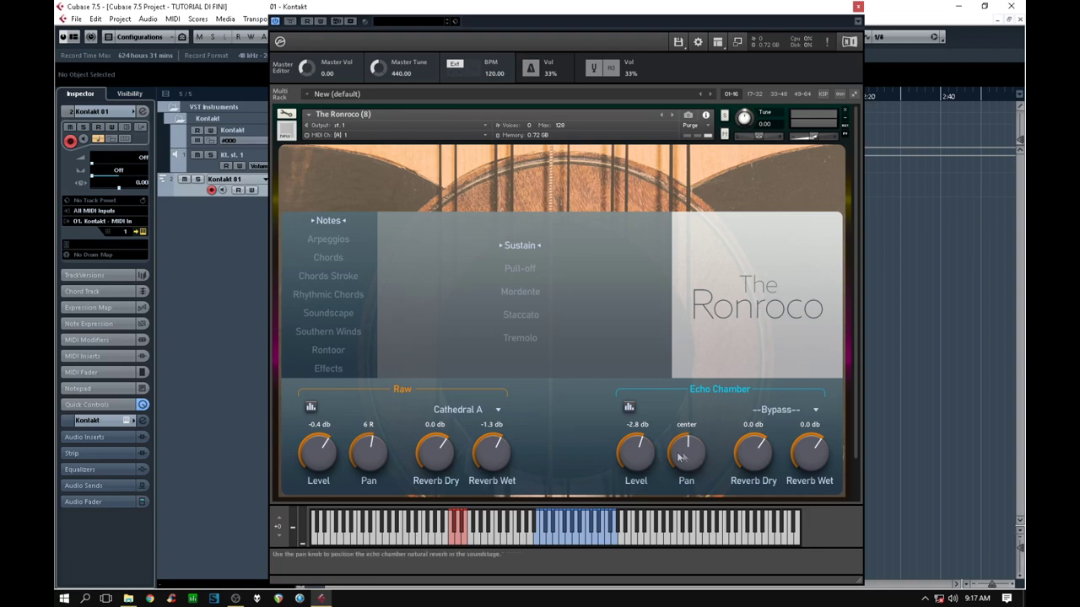
Set the Echo Chamber level to about -1.4 dB, apply Concert Hall A with Reverb Dry about -1.1 dB, and view its reverb EQ.
drag(643, 459, 693, 454)
click(777, 411)
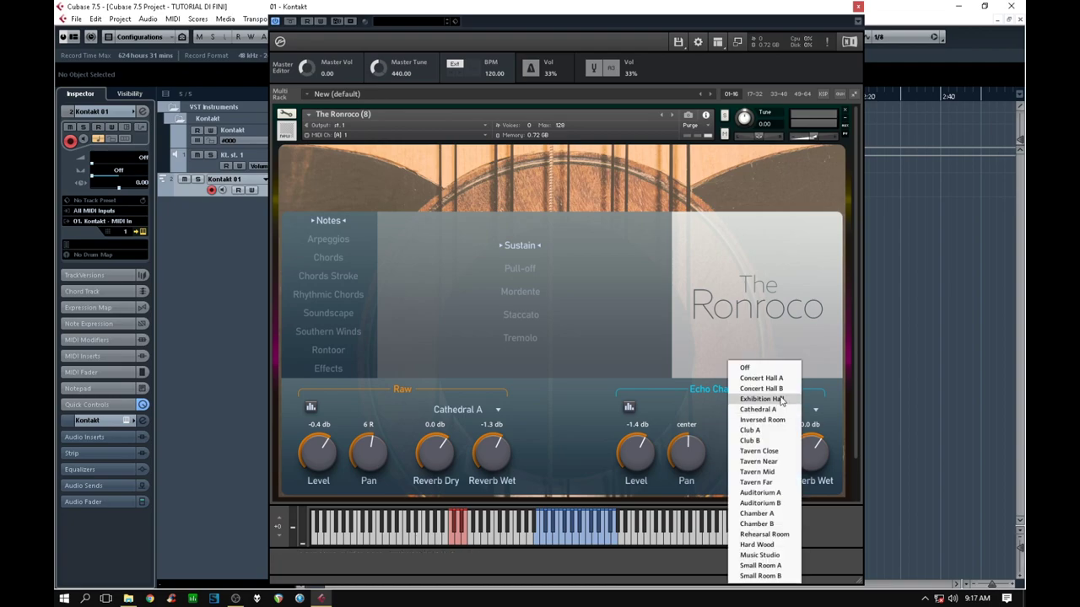
click(776, 379)
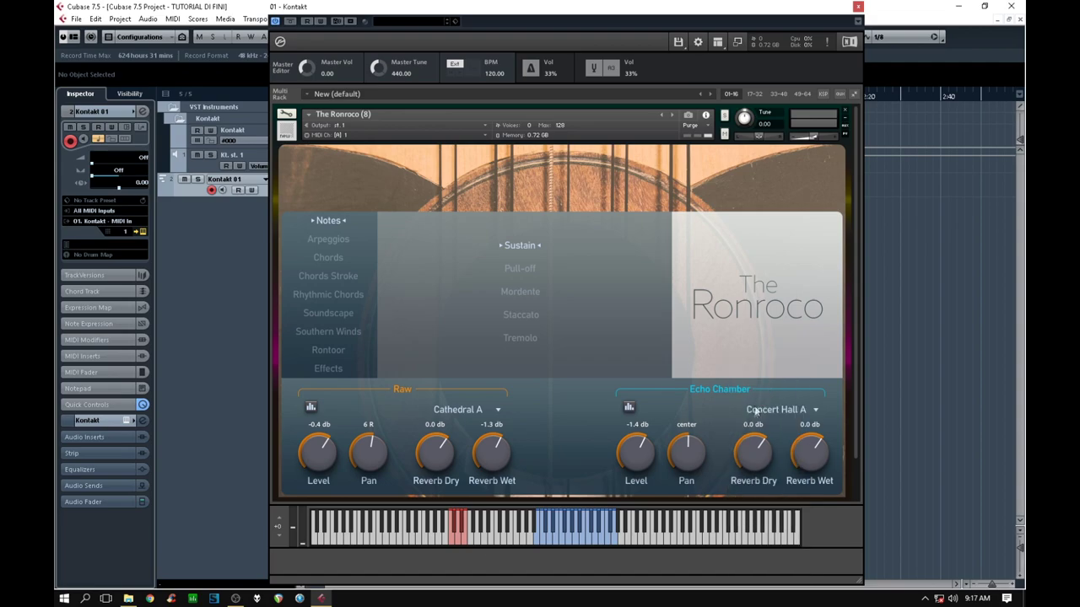
drag(760, 456, 754, 463)
click(628, 406)
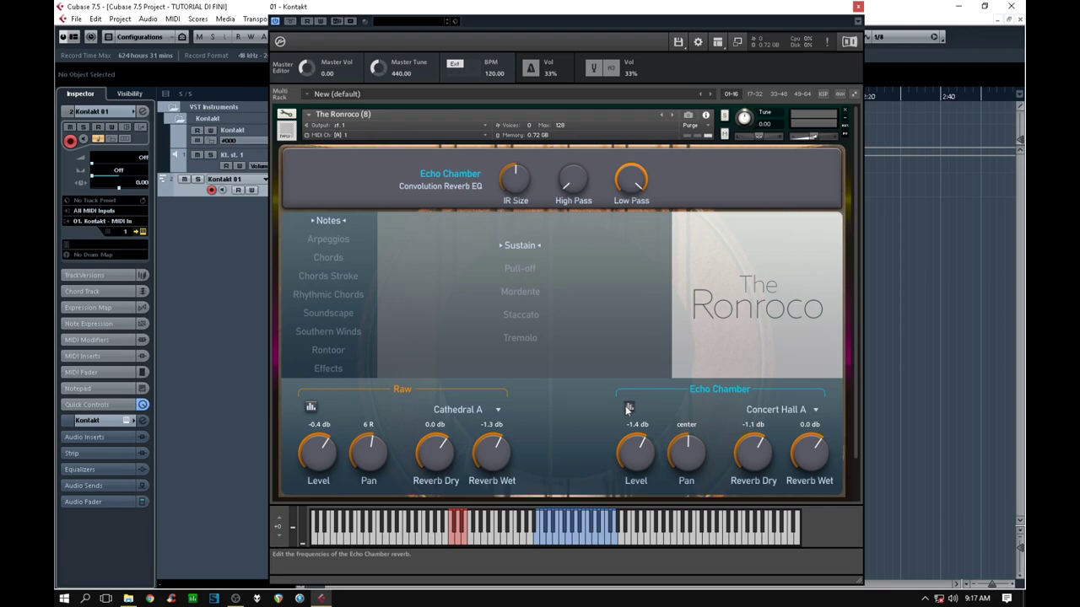
click(628, 409)
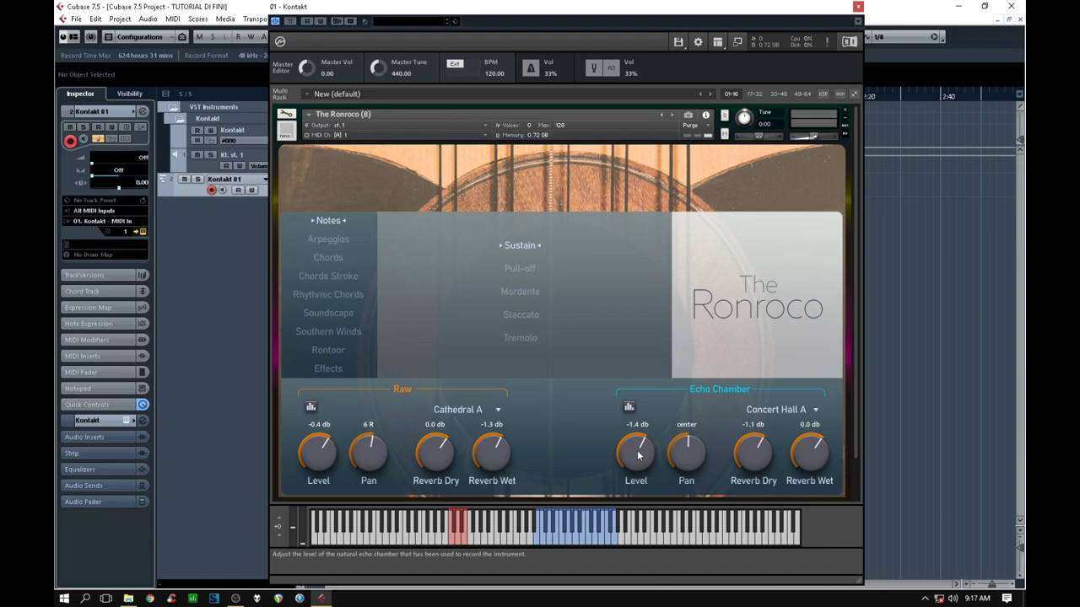
Turn the Echo Chamber level down to -inf and switch off the reverbs on both the Echo Chamber and Raw signals.
drag(638, 456, 650, 563)
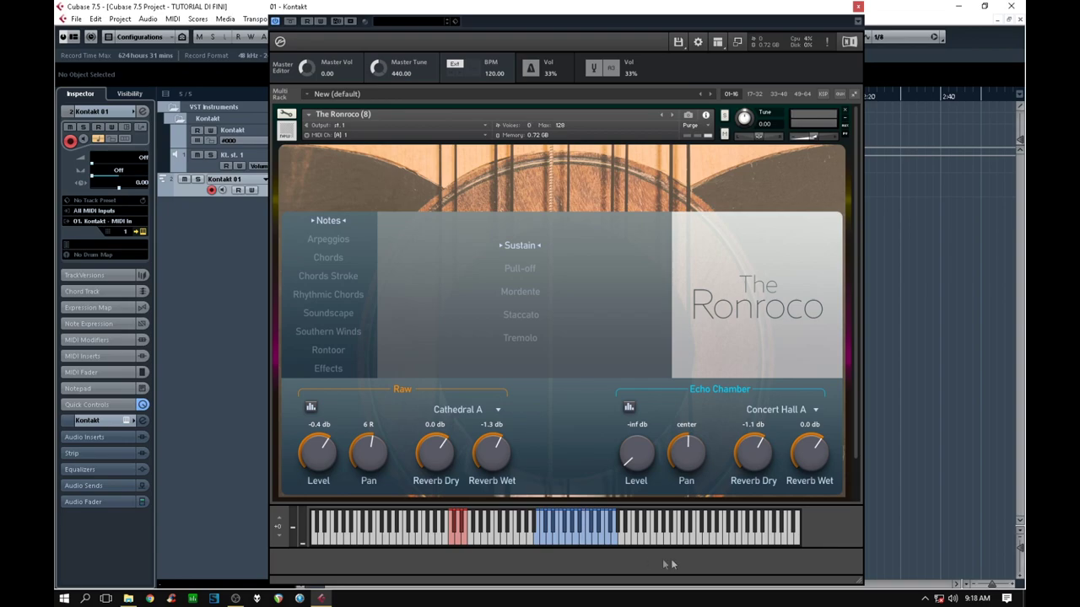
click(780, 410)
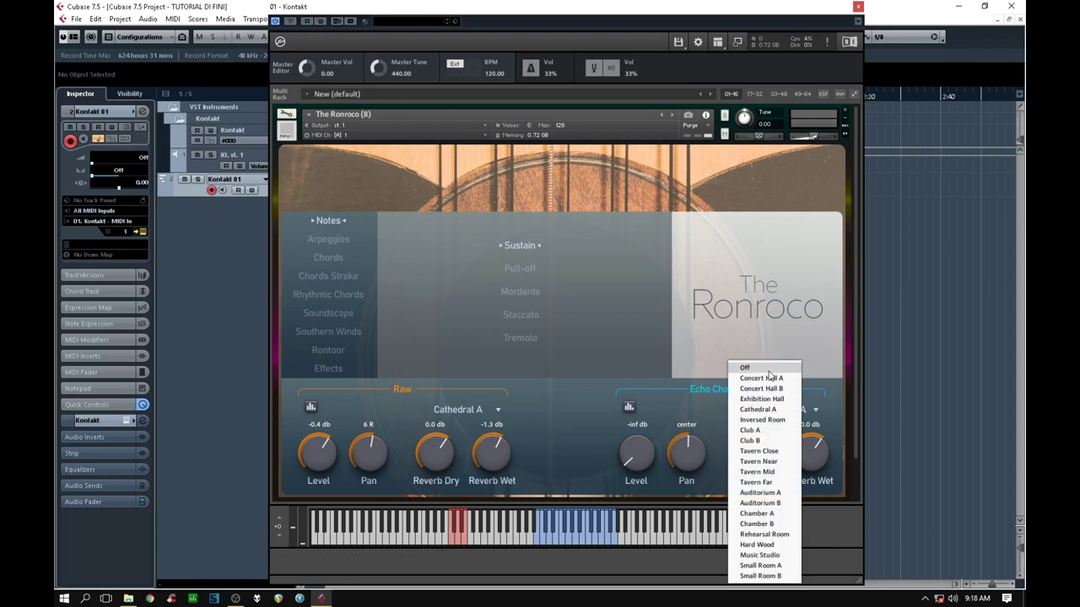
click(745, 368)
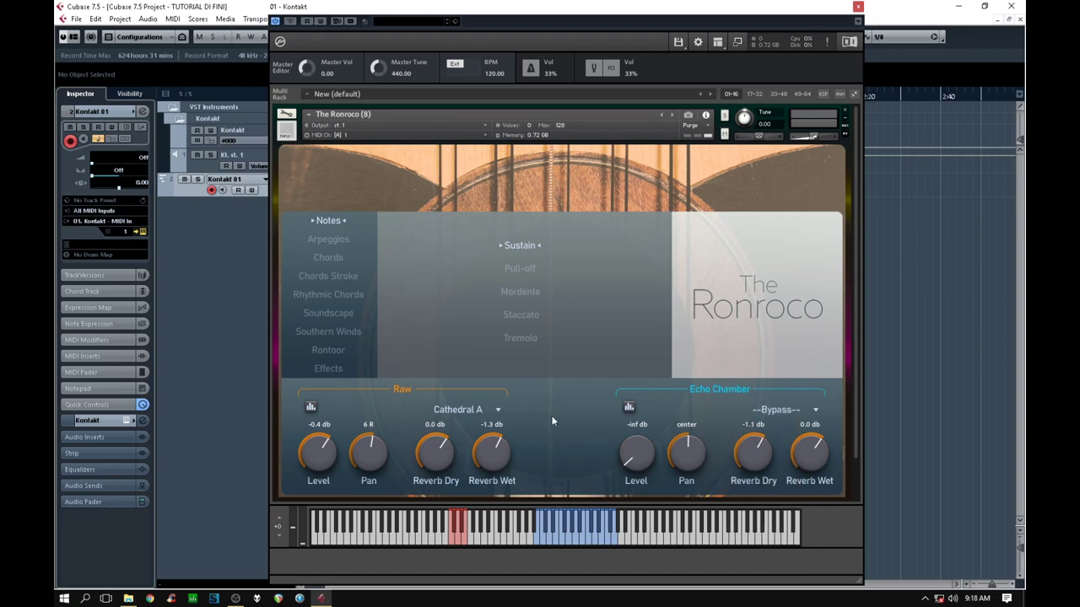
click(496, 412)
click(455, 367)
Raise the Echo Chamber level to about -0.2 dB, and compare Staccato with the level at -inf and at about 3.1 dB.
drag(637, 460, 645, 396)
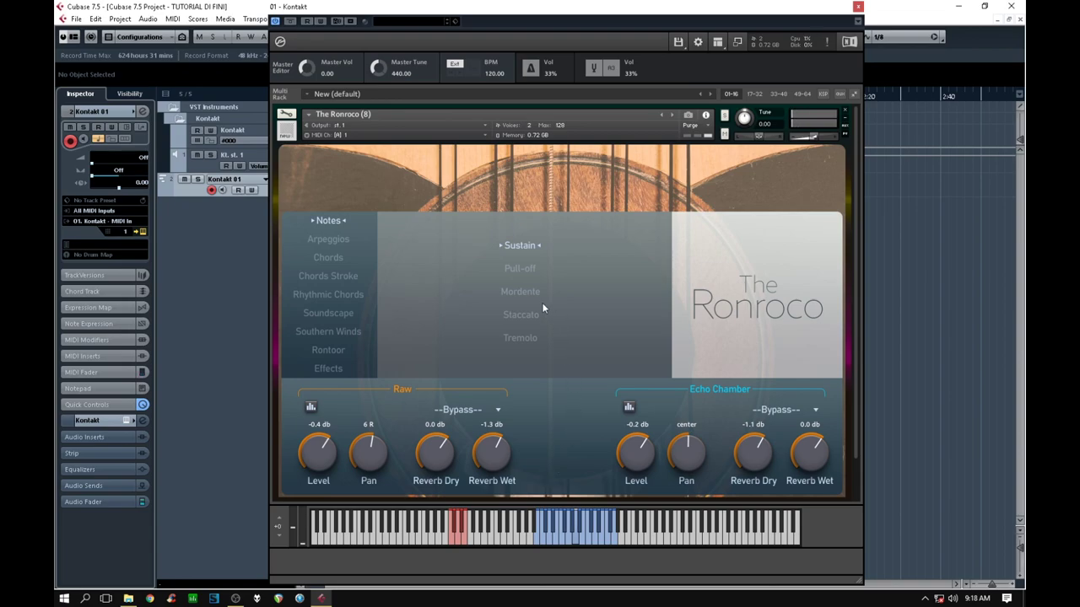
click(513, 312)
drag(636, 453, 634, 477)
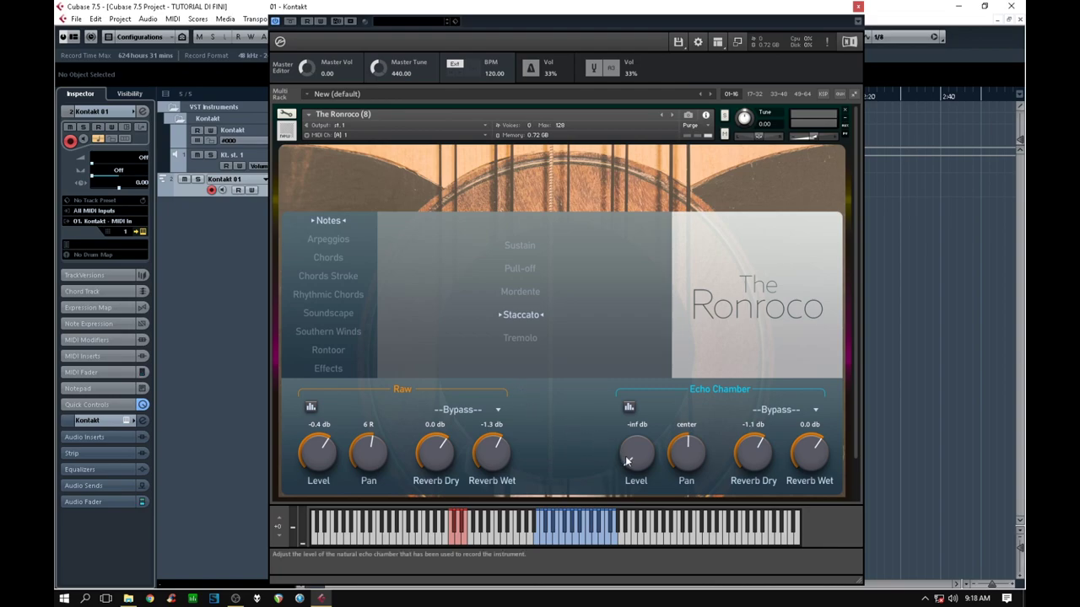
drag(625, 455, 625, 387)
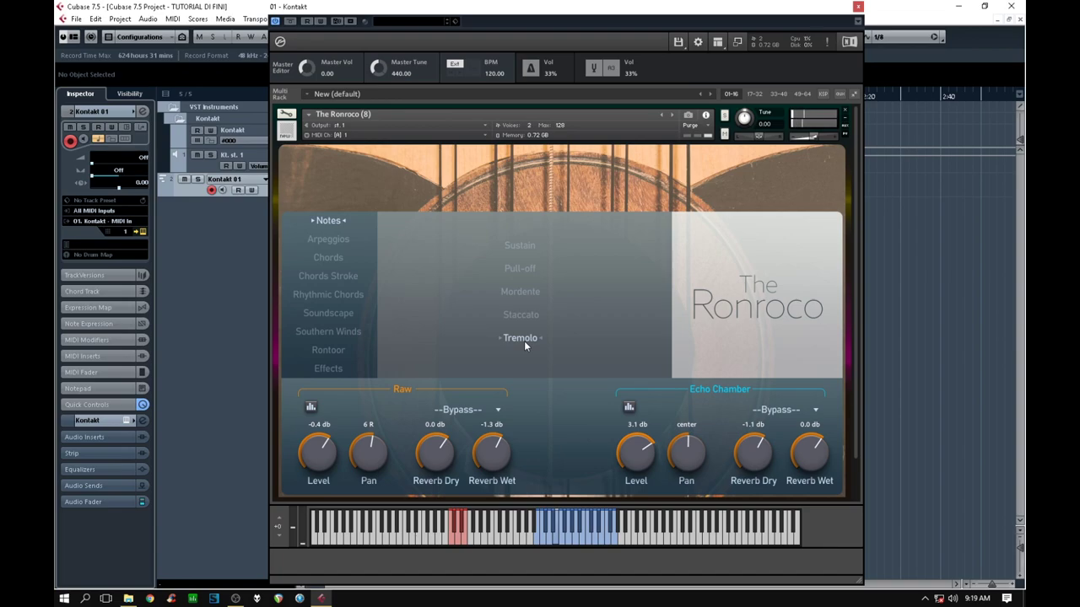
Select the Sustain articulation and compare it with the Echo Chamber level at -inf and raised again.
click(527, 269)
click(527, 245)
drag(636, 453, 642, 567)
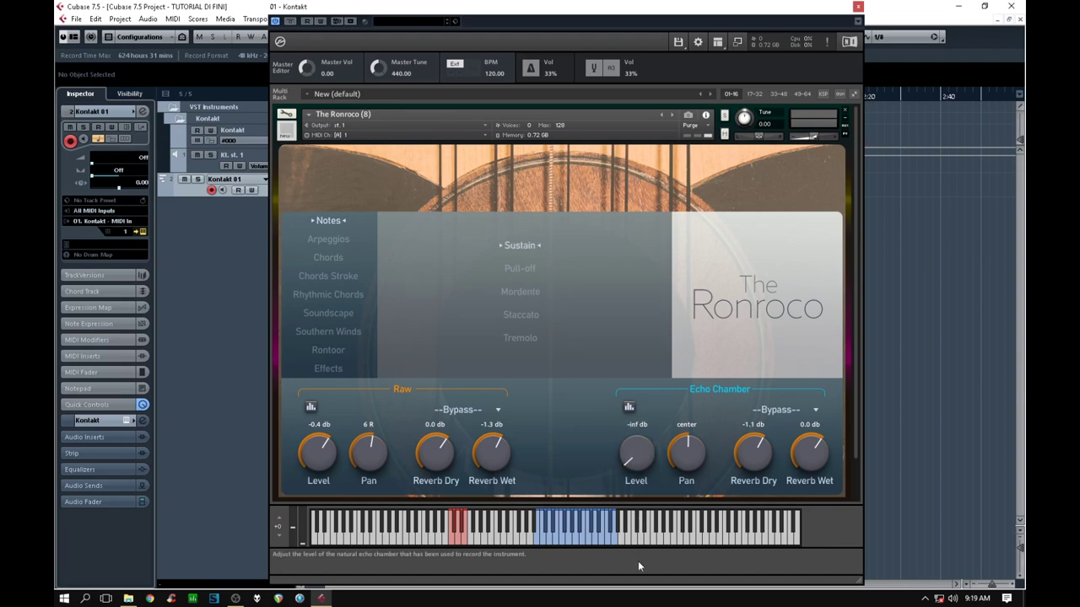
drag(633, 455, 637, 389)
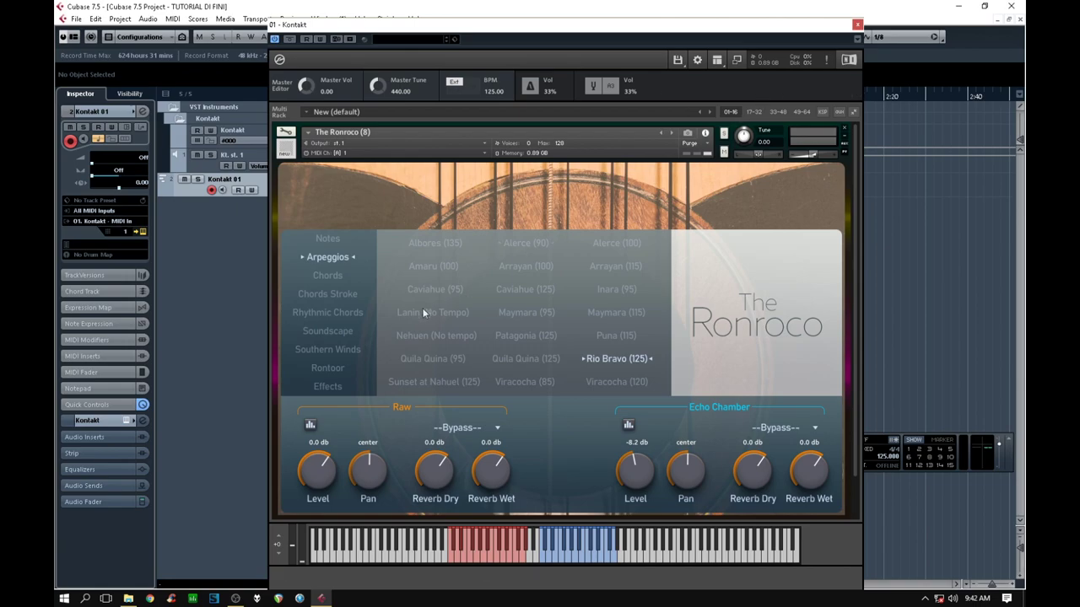
Compare the memory use of the Notes, Arpeggios, Chords, Southern Winds and Rontoor categories.
click(335, 240)
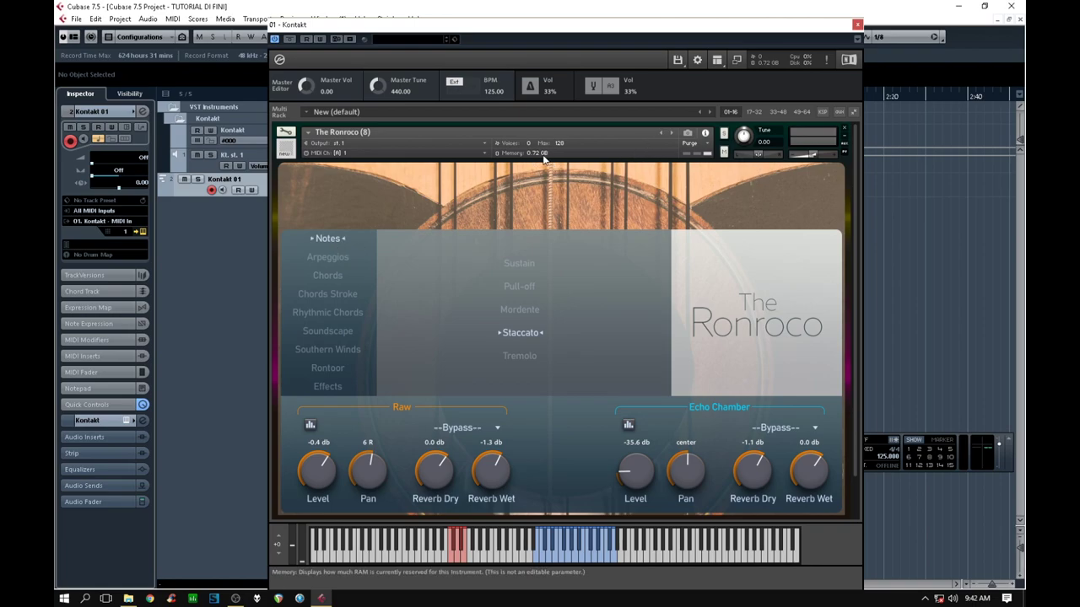
click(326, 258)
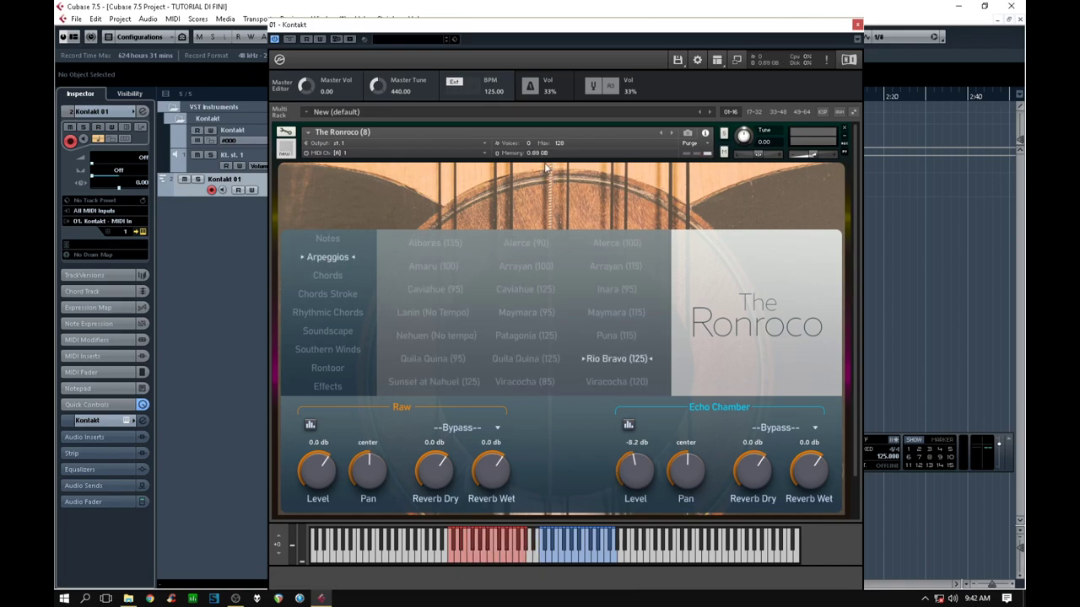
click(331, 276)
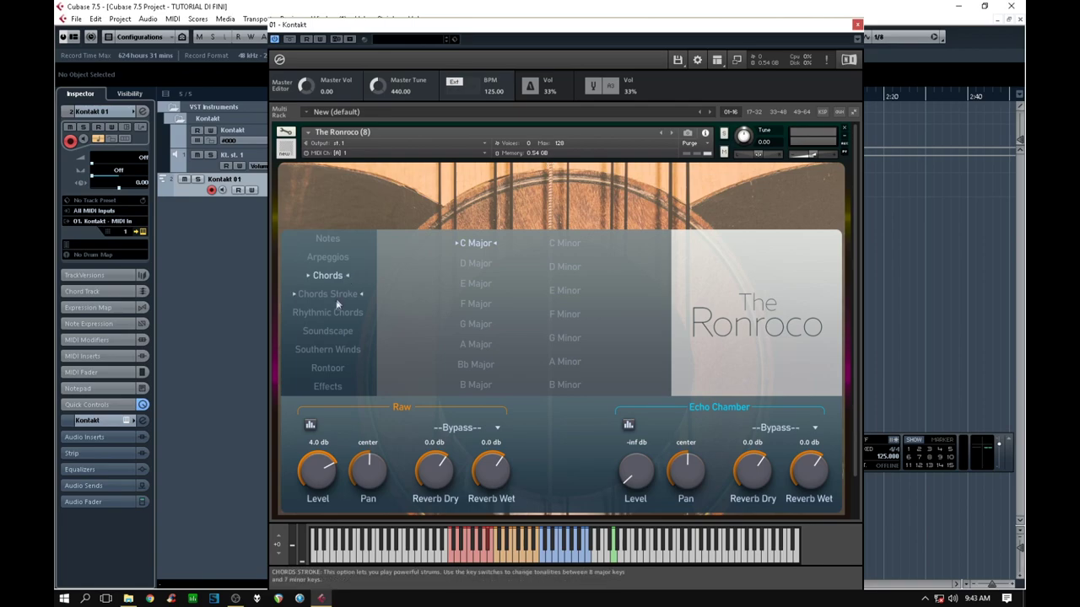
click(340, 355)
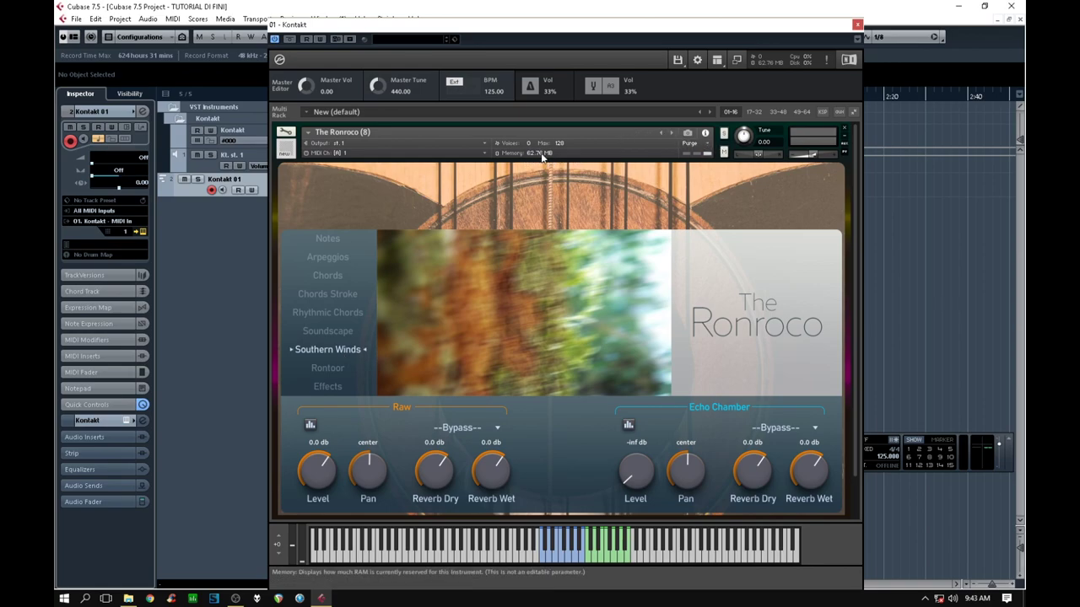
click(335, 368)
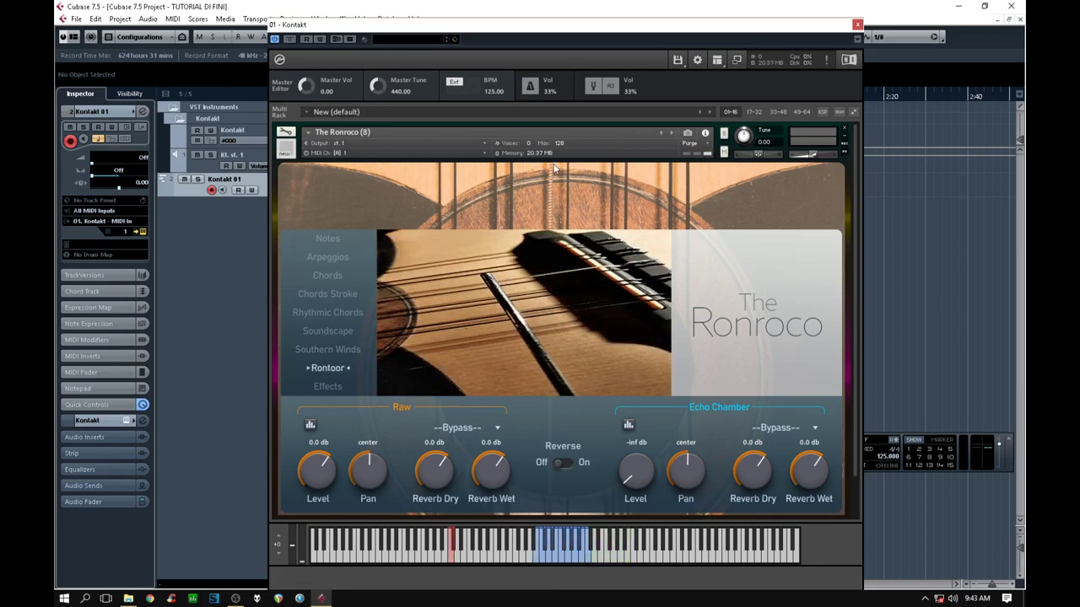
Switch to Arpeggios and go through the patterns Albores (135) and Lanin (No Tempo) to Quila Quina (125).
click(336, 258)
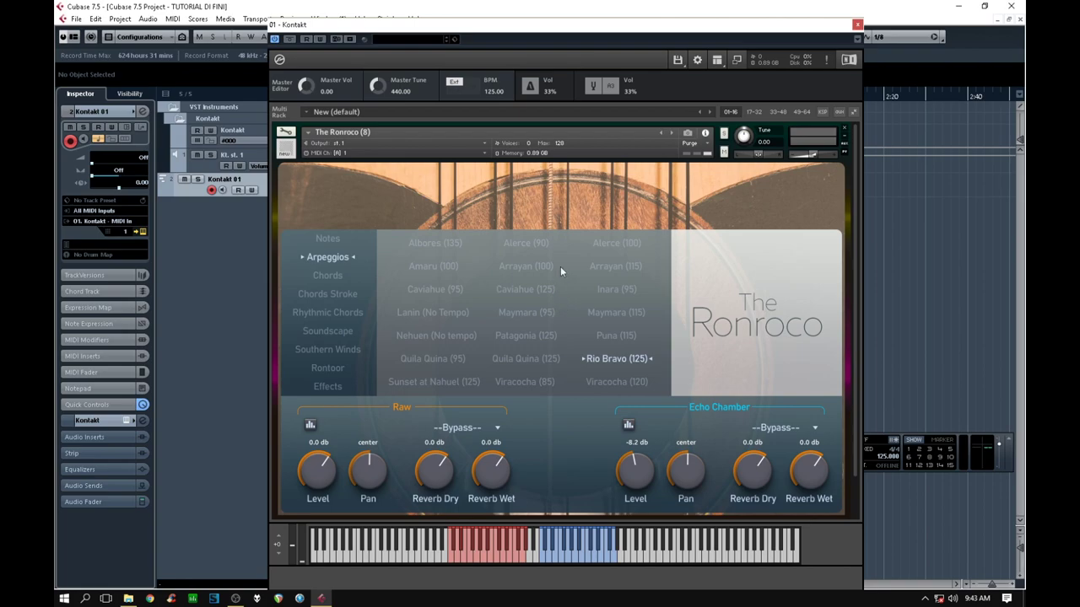
click(433, 243)
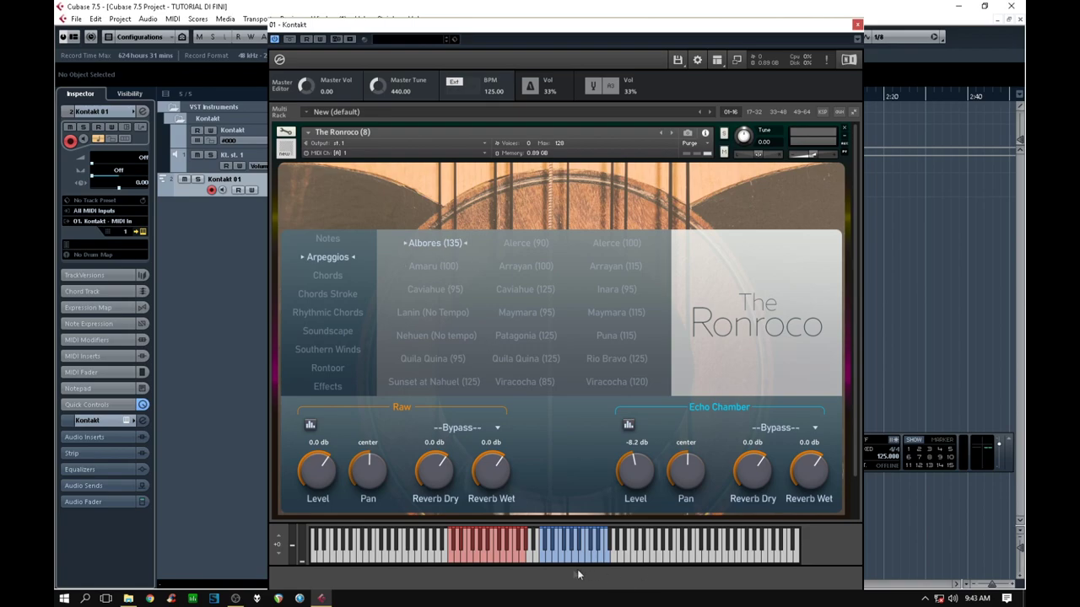
click(436, 265)
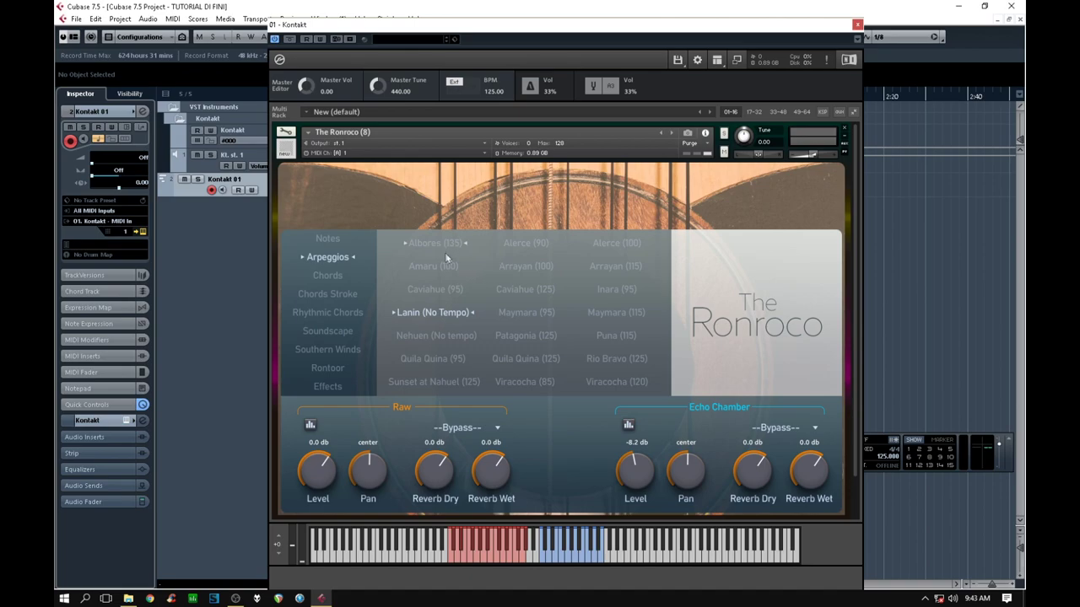
click(528, 362)
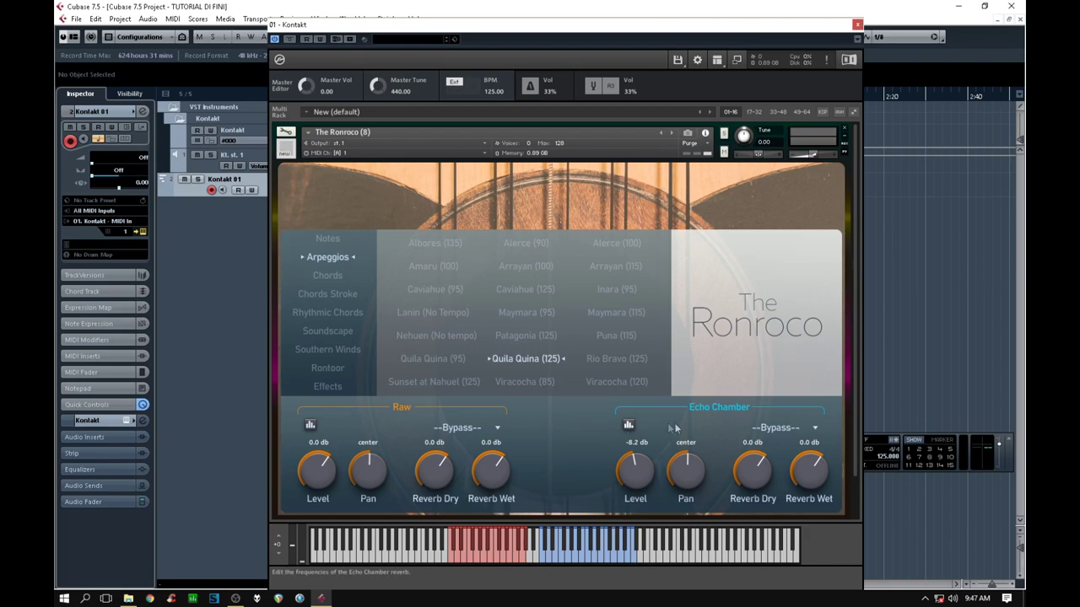
Set the project's fixed tempo to 155 BPM.
click(900, 439)
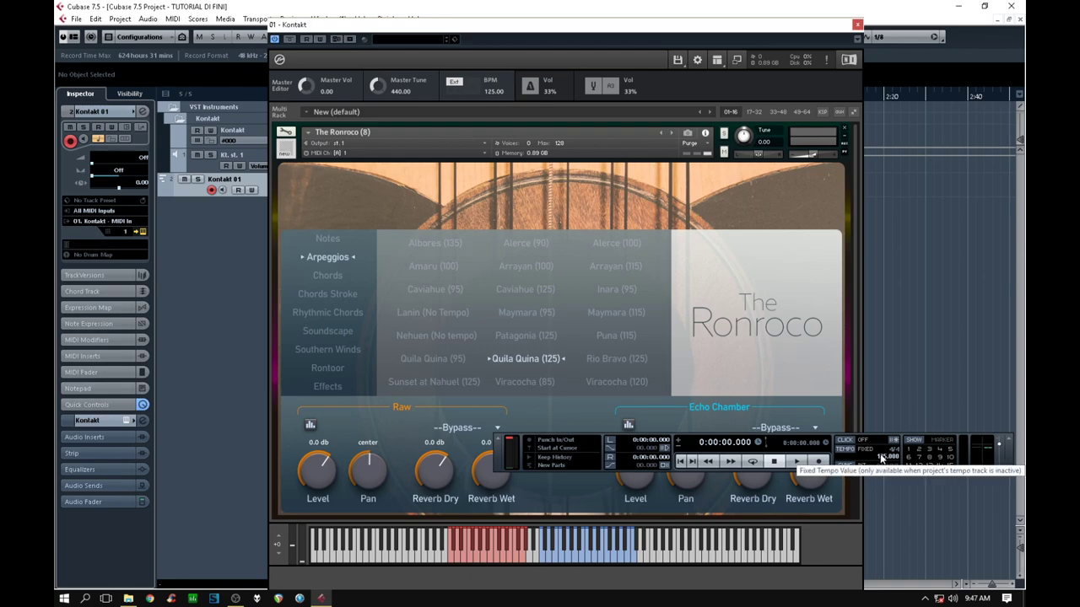
double_click(880, 457)
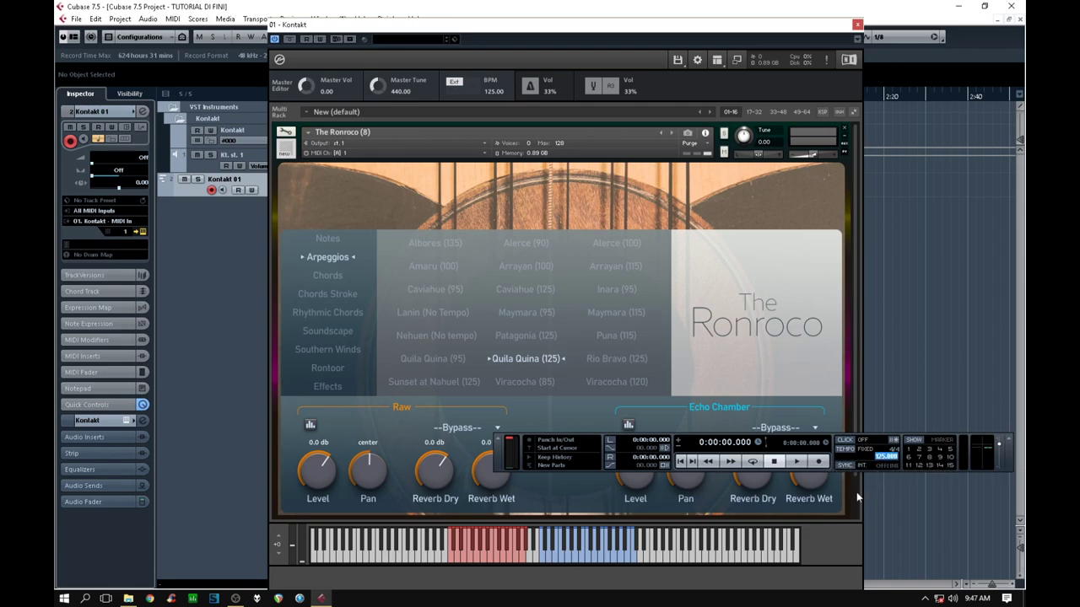
text(155)
key(Return)
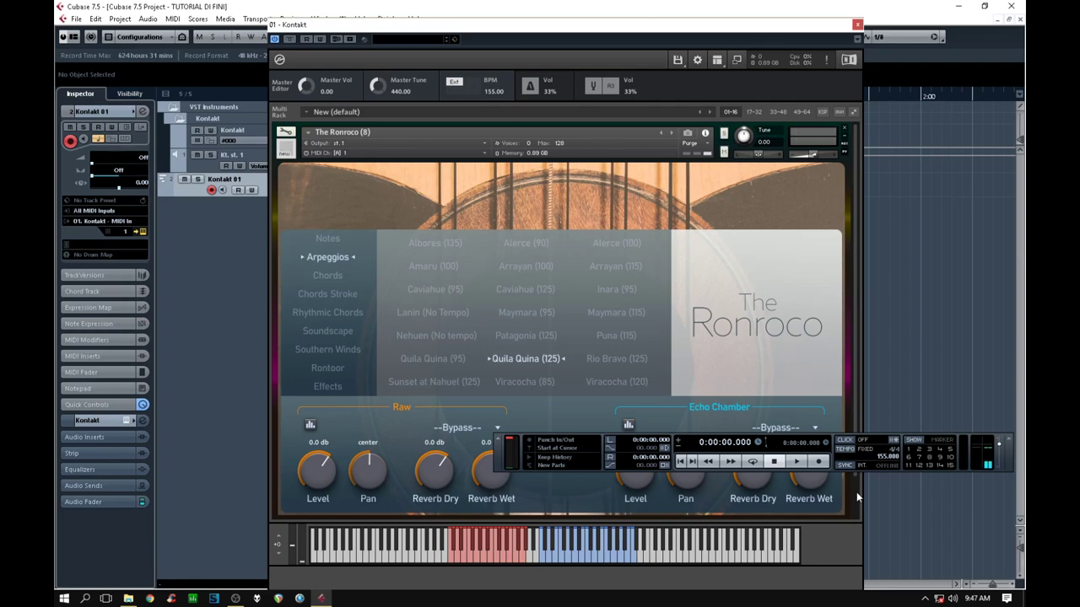
Set the project's fixed tempo to 95 BPM.
double_click(883, 457)
text(95)
key(Return)
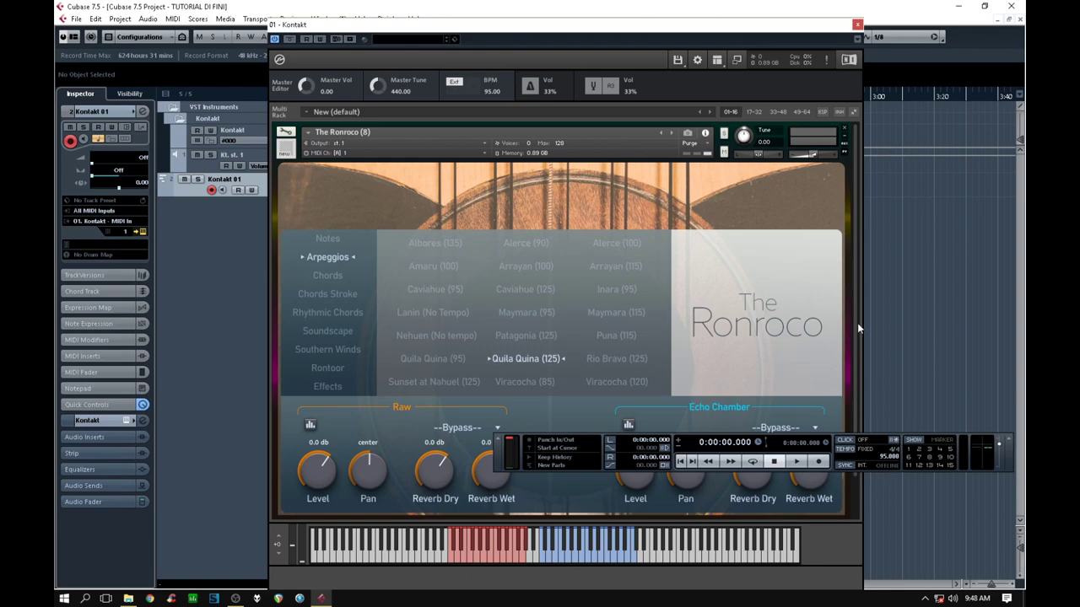
Select the Lanin (No Tempo) arpeggio pattern.
double_click(885, 458)
click(433, 312)
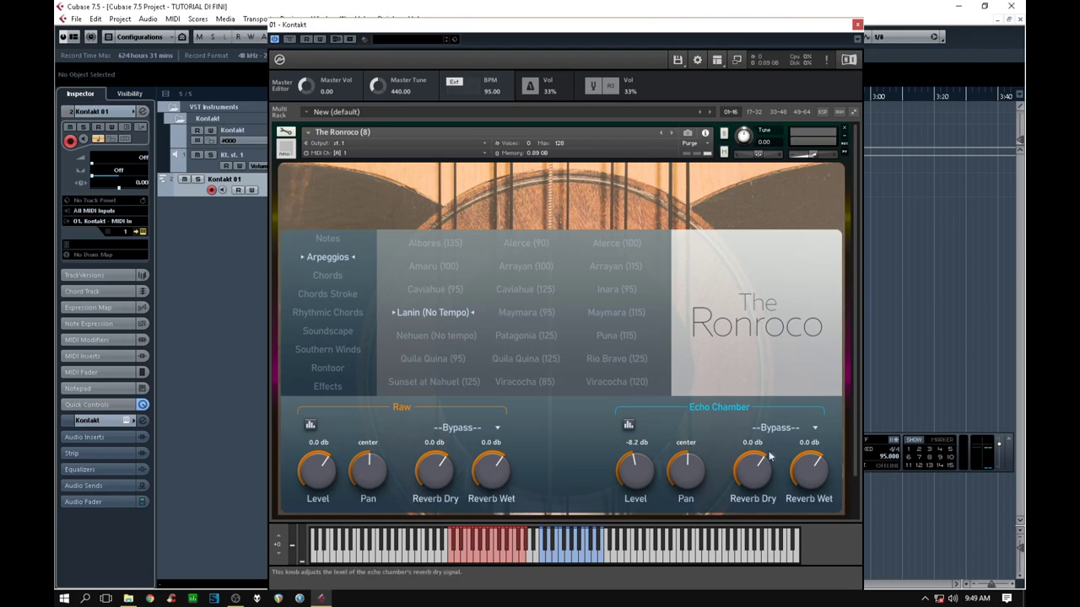
Apply Concert Hall A to the Raw signal with Reverb Wet about -12.4 dB, and raise the Echo Chamber level to about -0.5 dB.
click(477, 425)
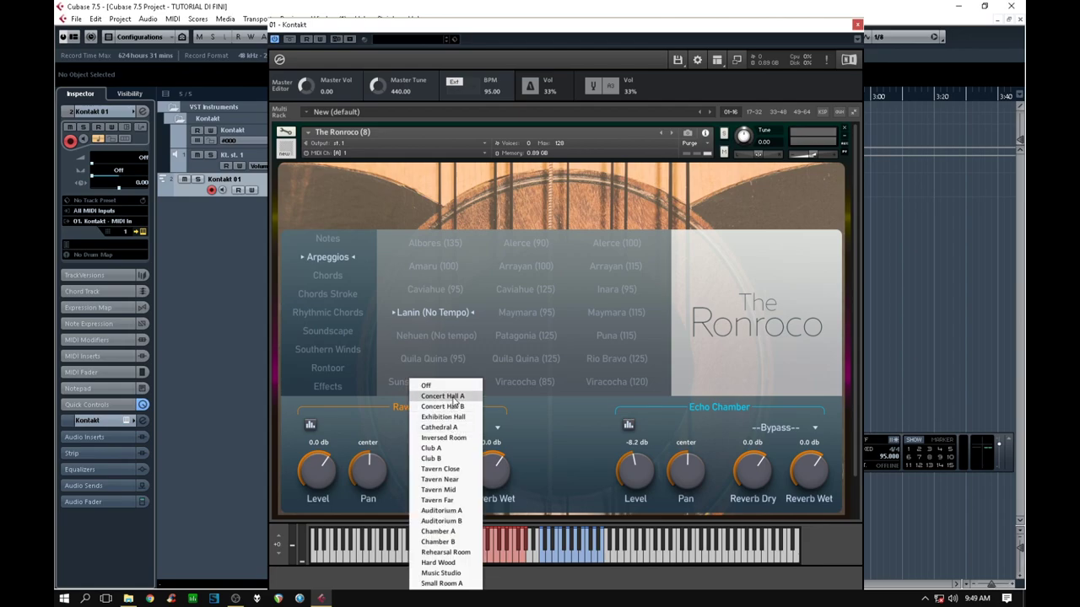
click(453, 396)
drag(478, 457, 485, 496)
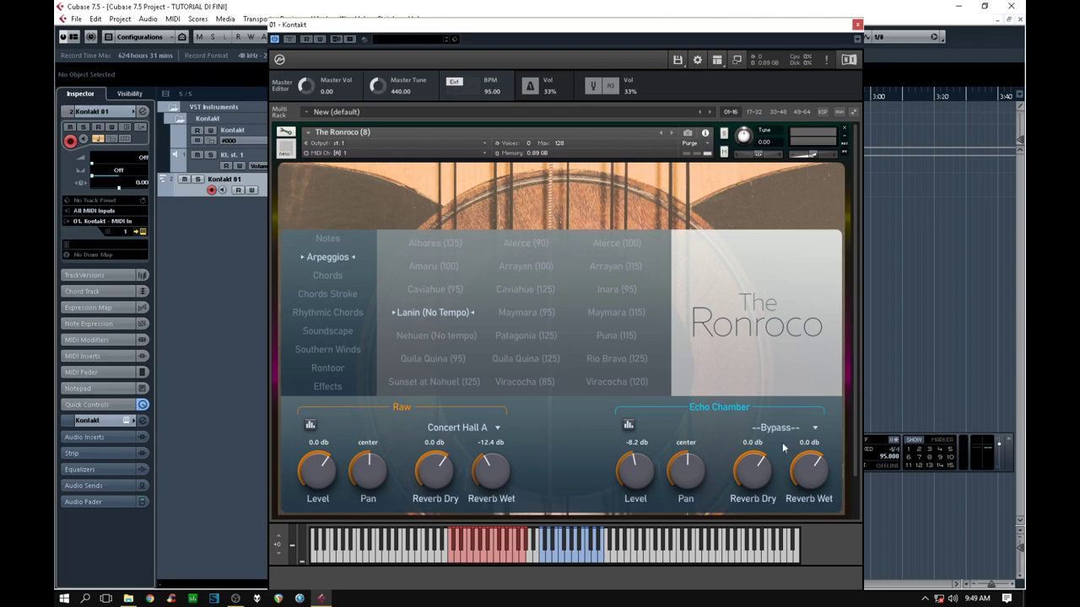
mouse_move(637, 469)
mouse_down()
mouse_move(630, 480)
mouse_move(641, 457)
mouse_up()
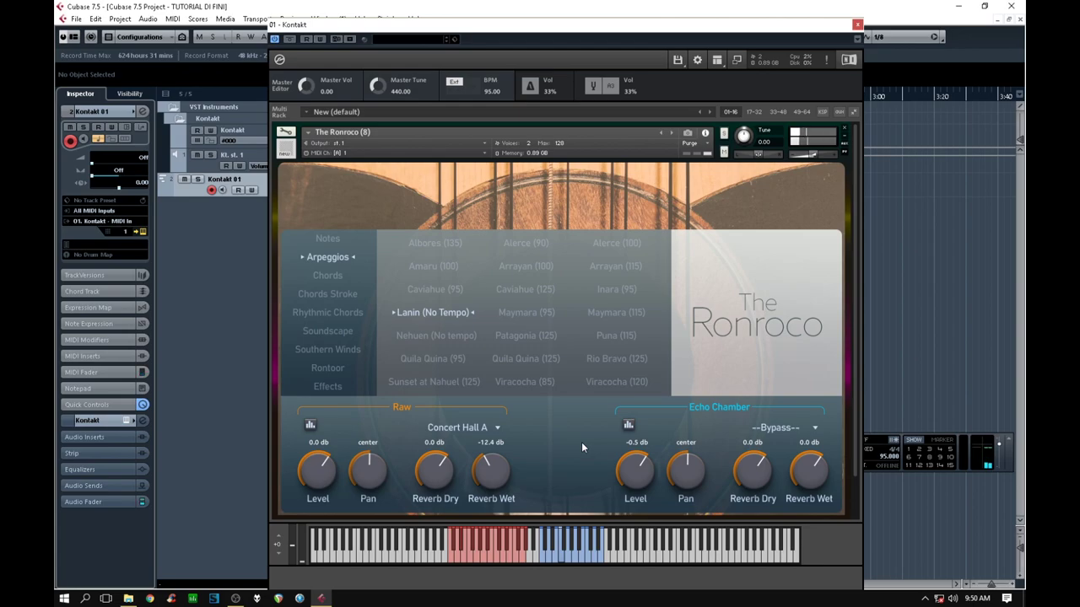
Apply the Cathedral A reverb to the Echo Chamber signal with its Reverb Wet at about -5.6 dB.
click(775, 429)
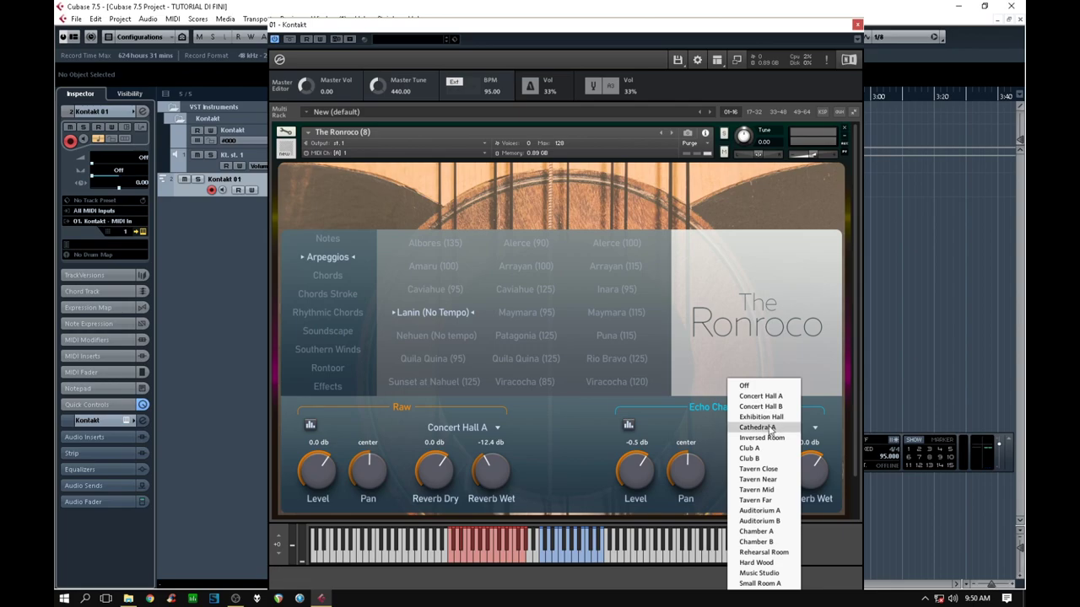
click(759, 427)
drag(805, 471, 805, 480)
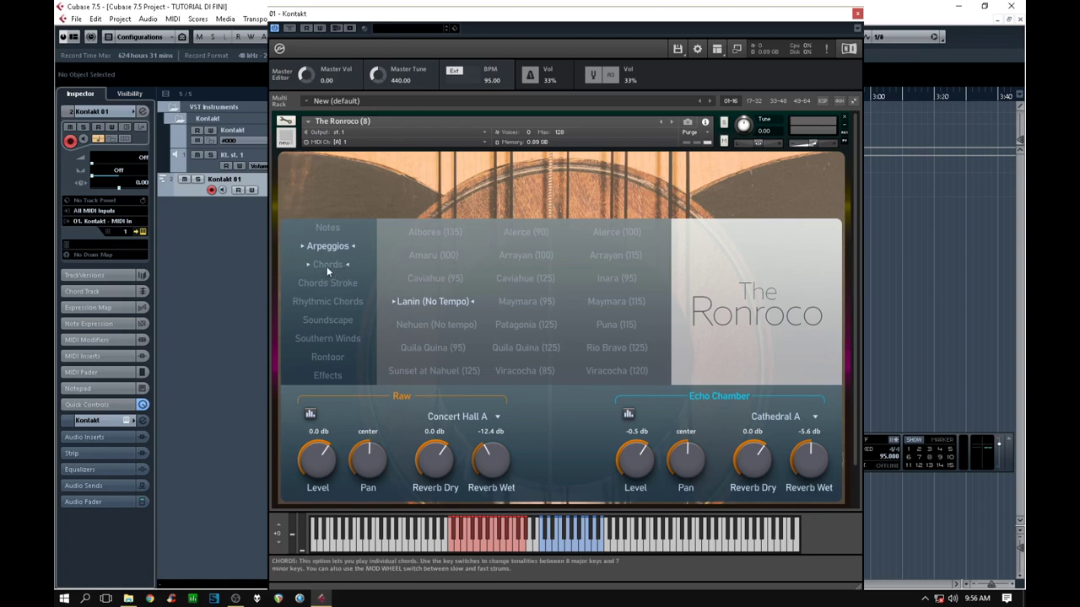
Switch to the Chords category and try C Major, C Minor and D Minor, ending on C Minor.
click(326, 265)
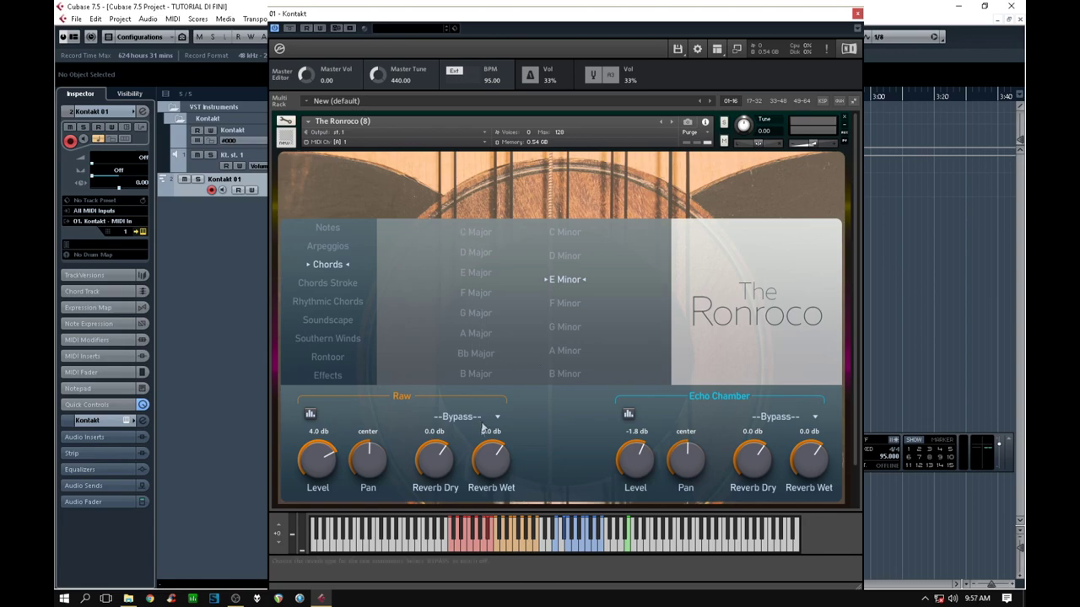
click(481, 235)
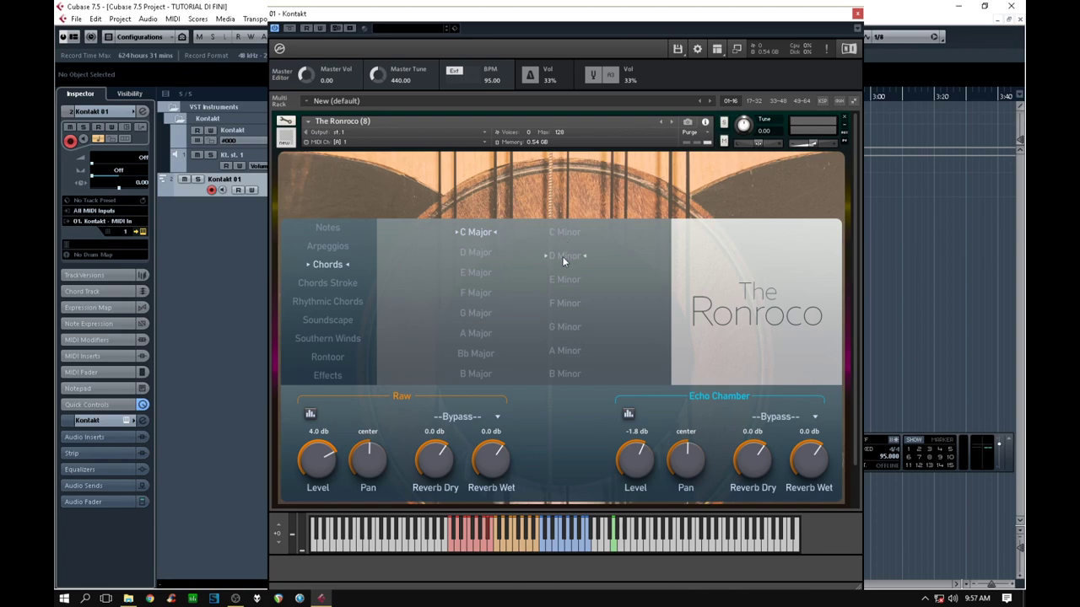
click(573, 232)
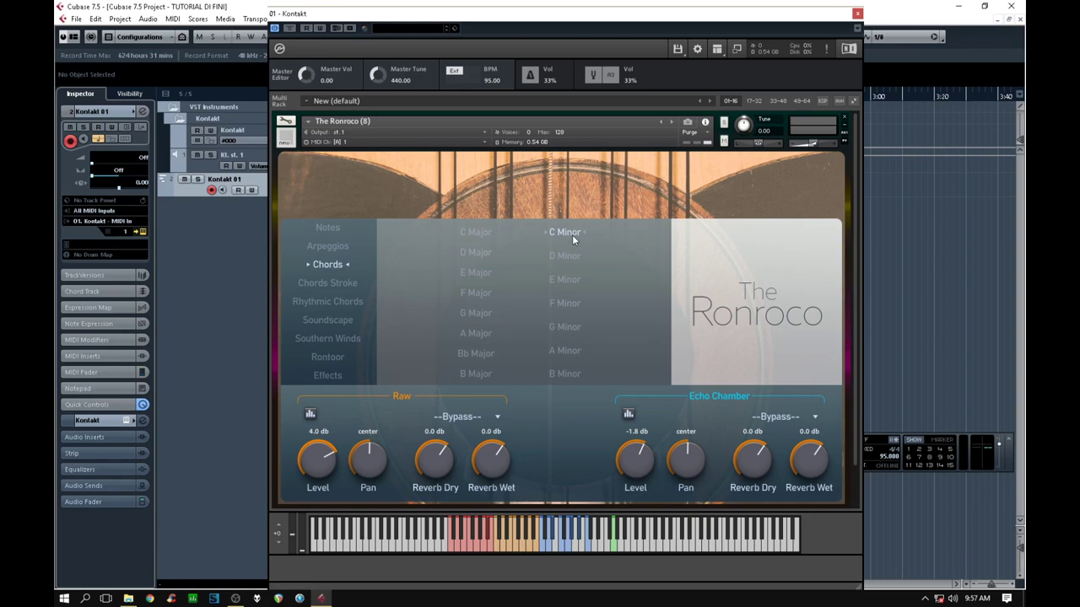
click(562, 256)
click(566, 233)
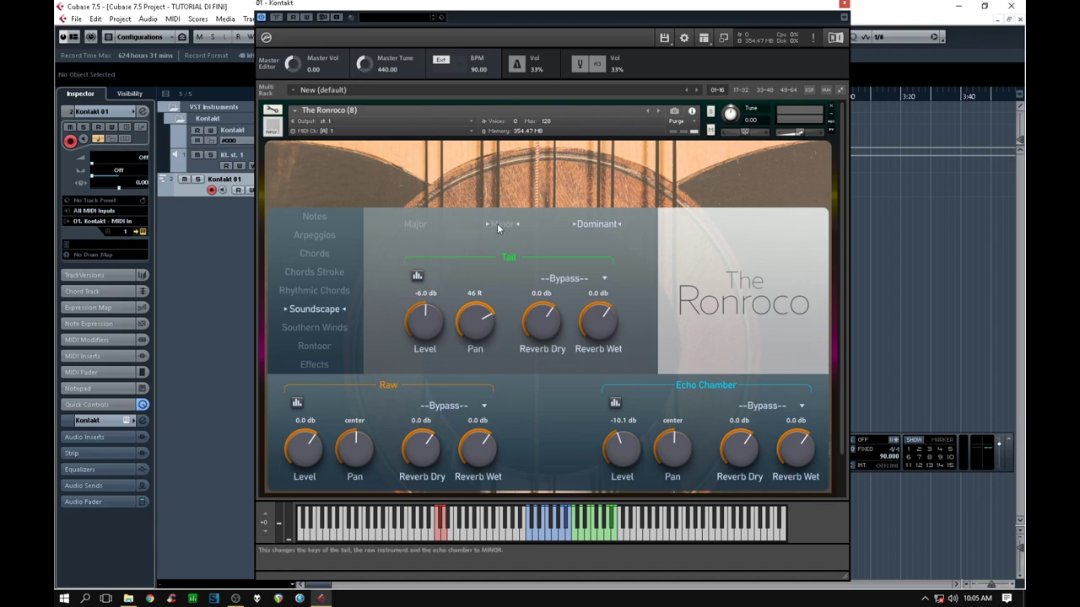
Switch the Soundscape key to Major and then to Minor.
click(416, 226)
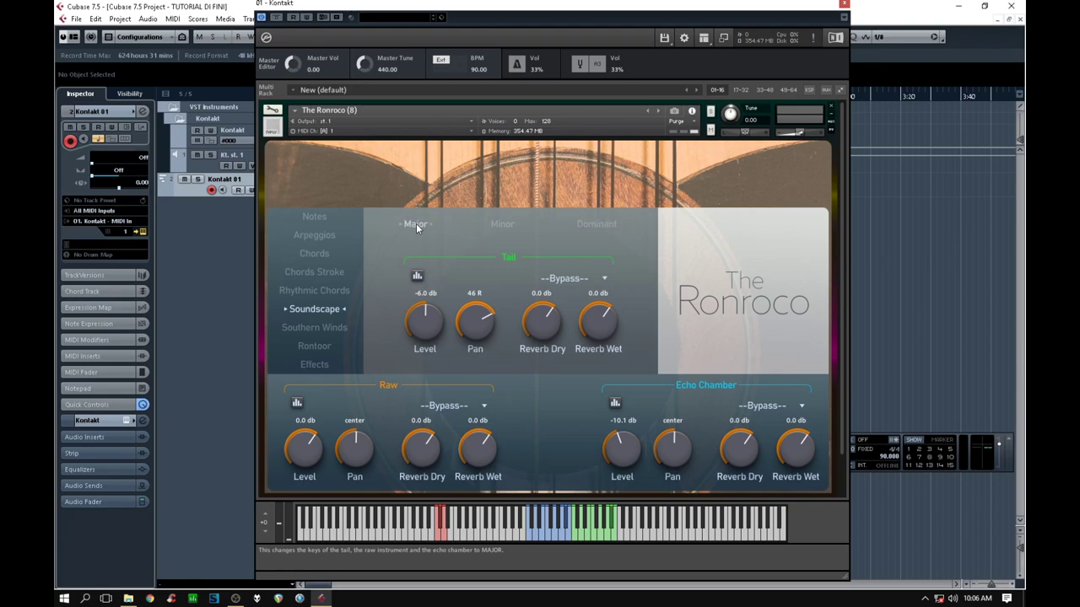
click(502, 226)
click(502, 226)
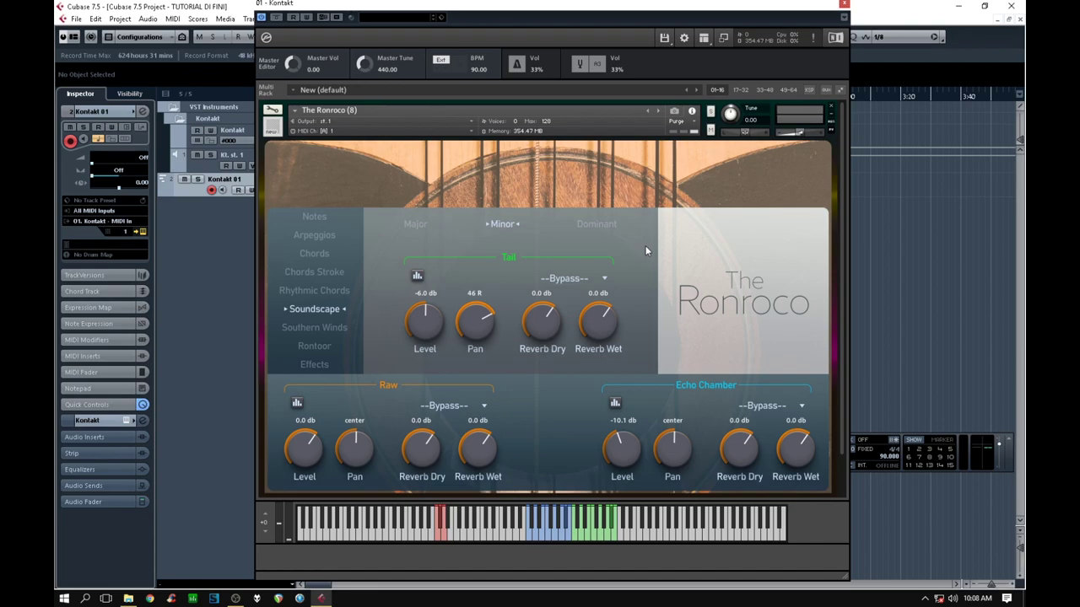
Raise the Soundscape's Echo Chamber level to about 3.3 dB, and apply Cathedral A to Raw with Reverb Wet about -5.6 dB.
drag(622, 449, 630, 422)
click(450, 407)
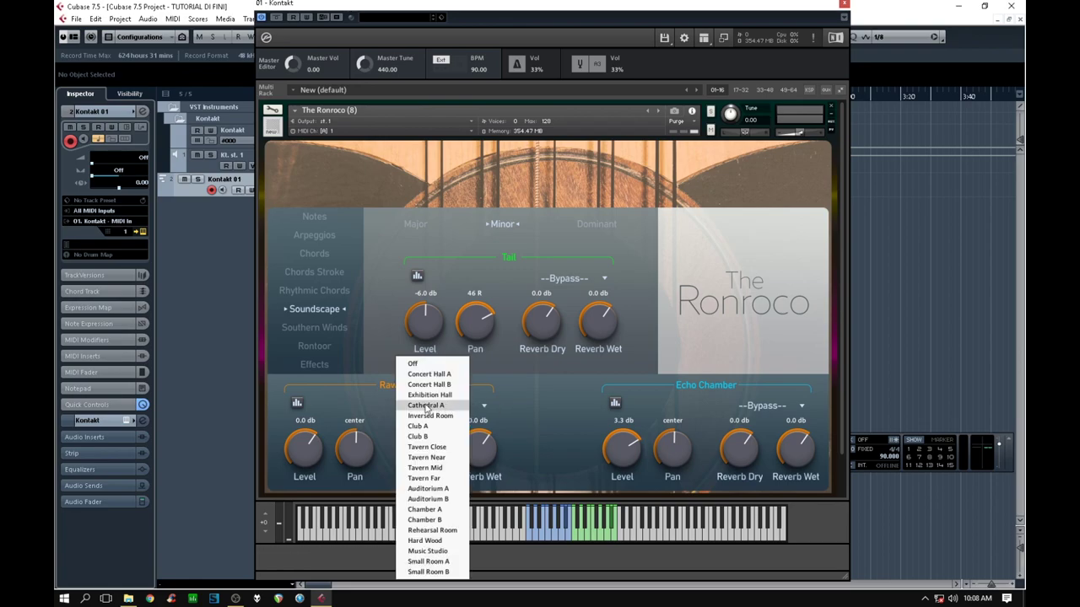
click(424, 406)
drag(476, 442, 476, 455)
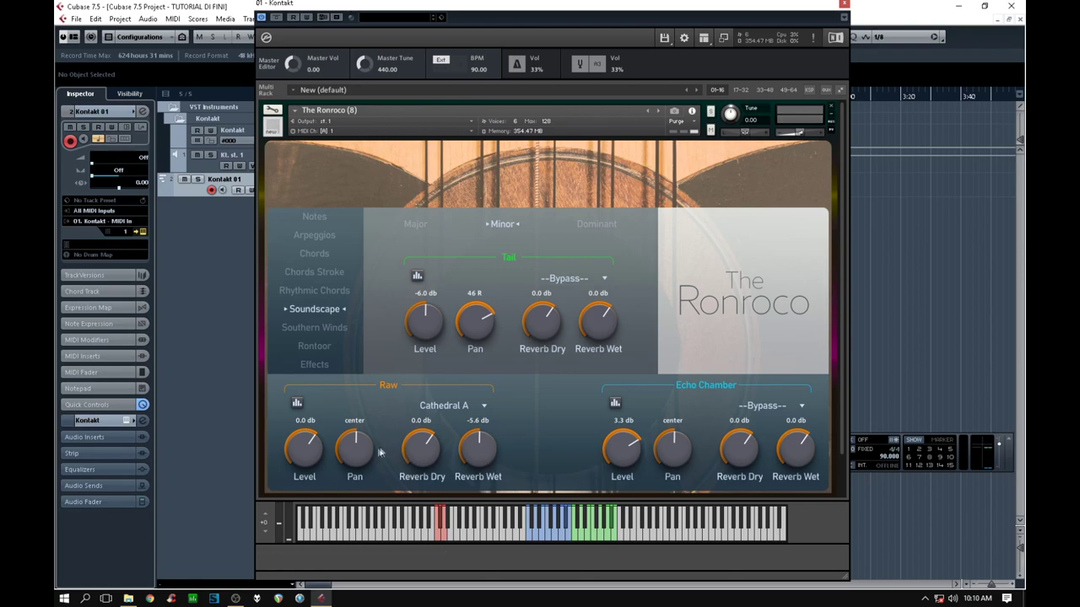
Pan the Soundscape's Raw signal to about 71 L, the Echo Chamber to about 28 L and the Tail to about 64 R.
drag(360, 450, 349, 473)
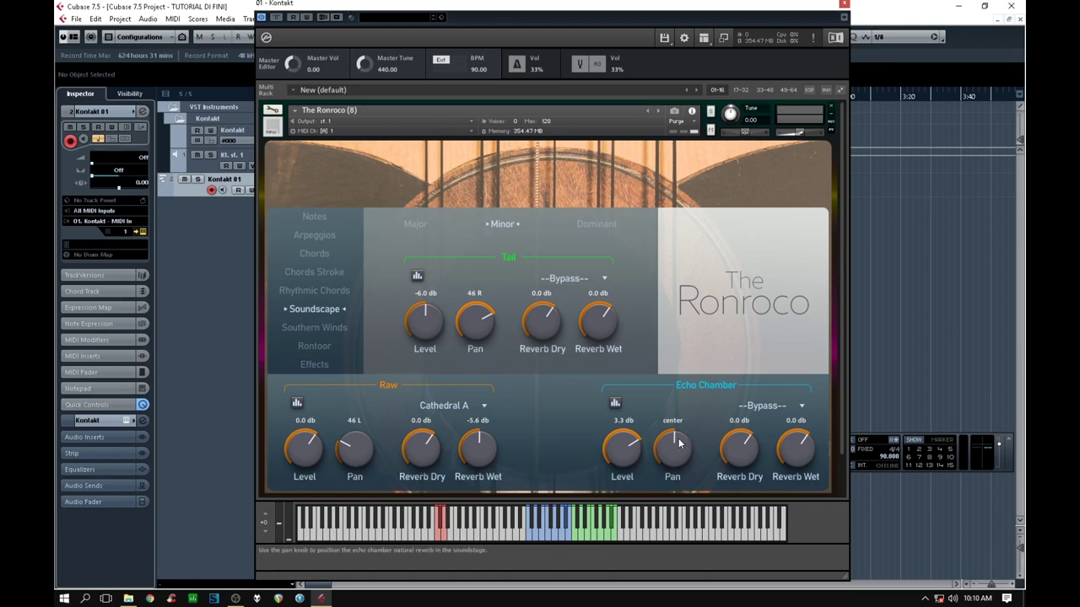
drag(679, 437, 674, 445)
drag(358, 445, 355, 455)
drag(682, 442, 679, 454)
drag(489, 329, 491, 314)
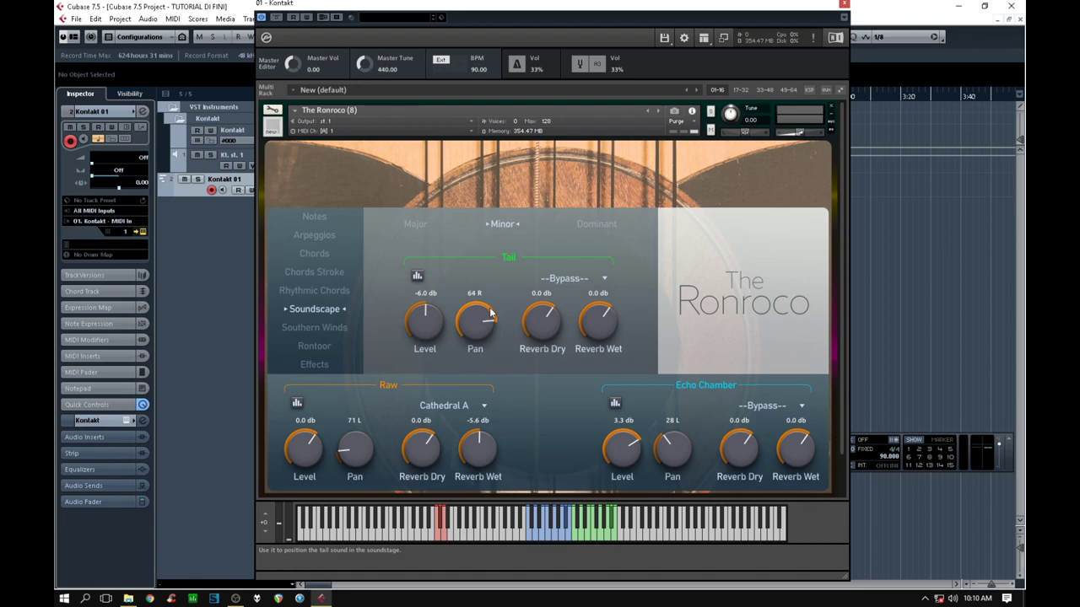
Apply Concert Hall A to the Tail with Reverb Wet about -5.3 dB, and Cathedral A to the Echo Chamber with lowered Reverb Wet.
click(572, 279)
click(570, 302)
drag(602, 308, 605, 321)
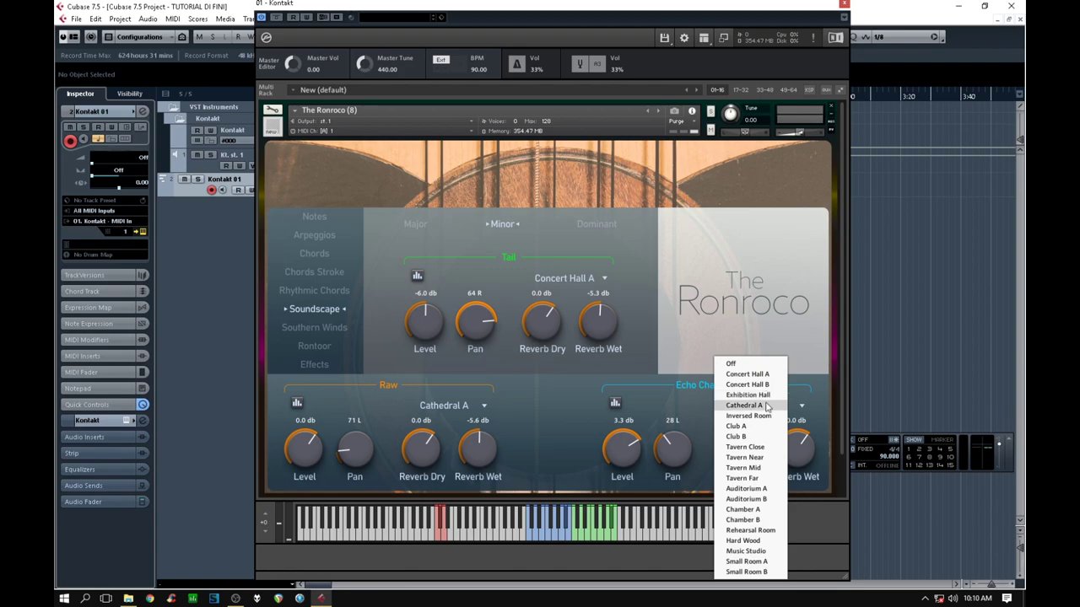
click(761, 406)
drag(795, 431, 797, 458)
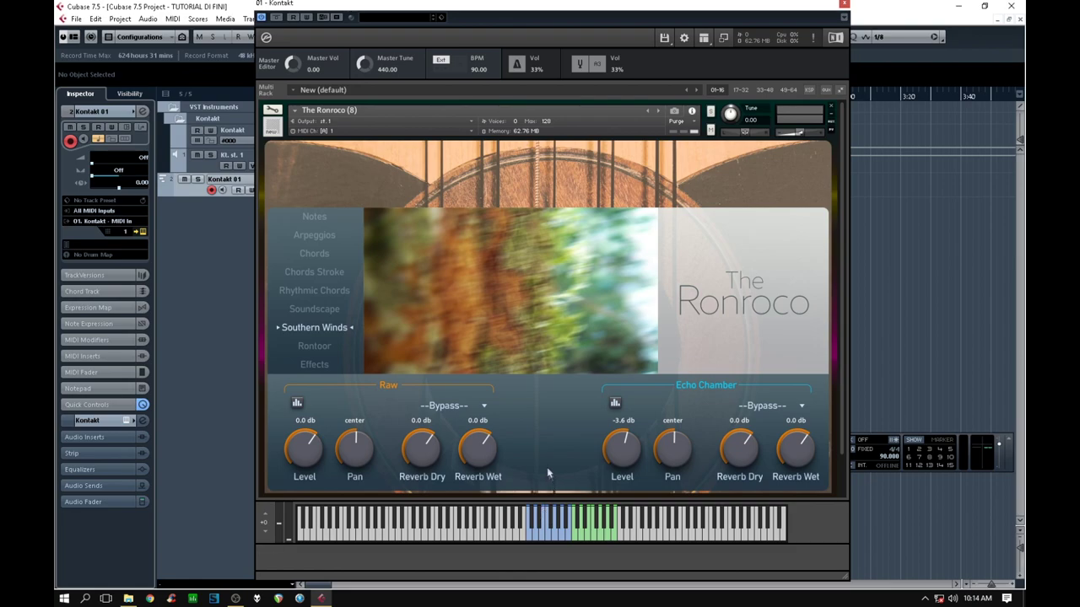
Show and hide the Echo Chamber's reverb EQ in Southern Winds, and raise the Echo Chamber level to about 2.3 dB.
click(615, 404)
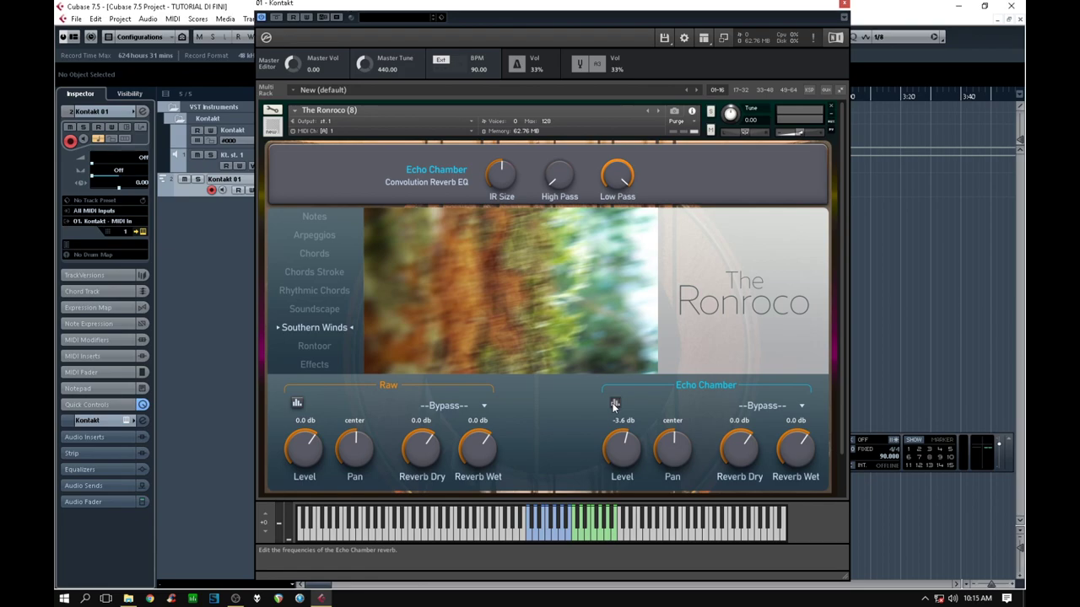
click(615, 404)
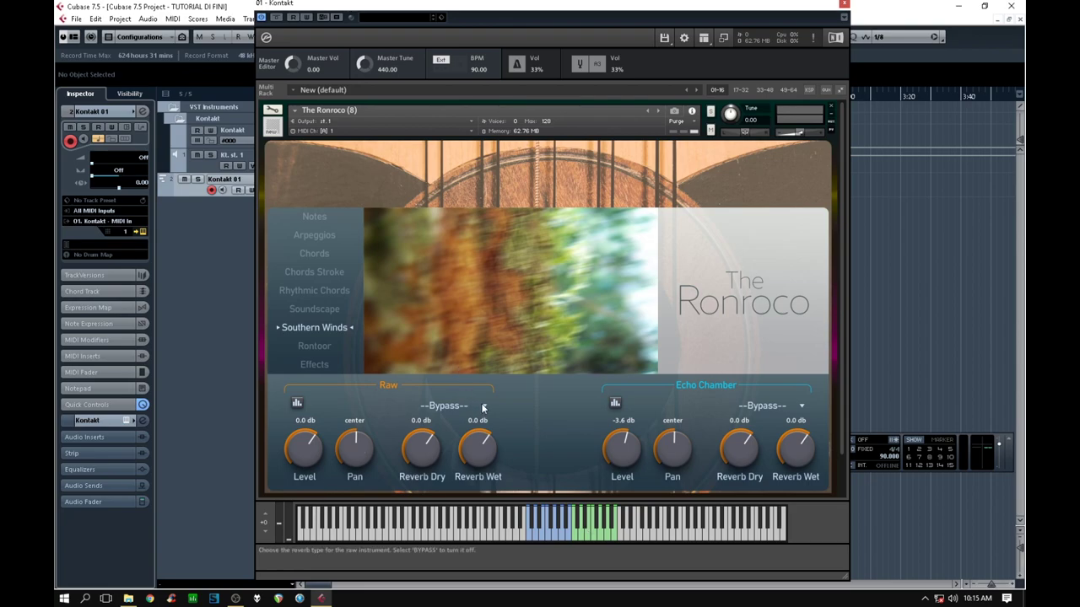
scroll(622, 441, up, 2)
scroll(623, 441, up, 4)
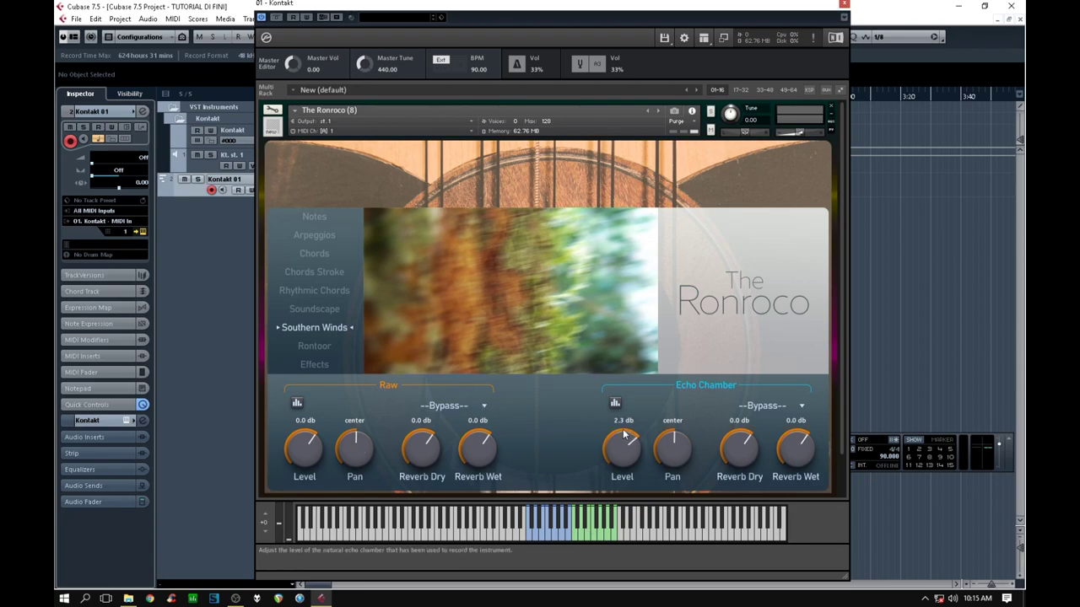
Apply Concert Hall A to Raw with Reverb Wet about -7.0 dB, and Cathedral A to the Echo Chamber with Reverb Wet about -7.6 dB.
click(478, 407)
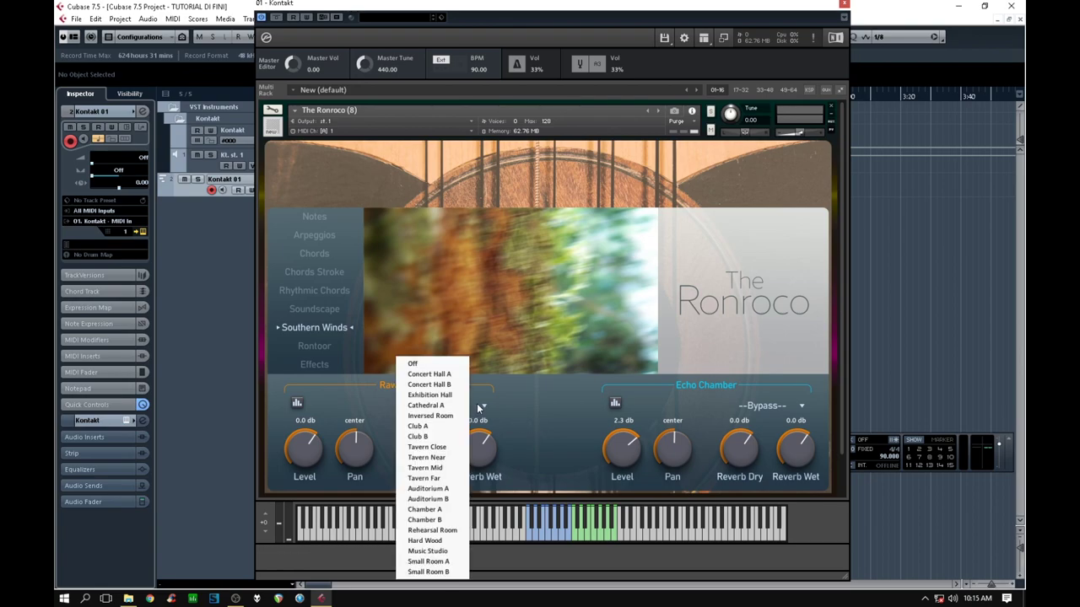
click(437, 376)
scroll(482, 443, down, 7)
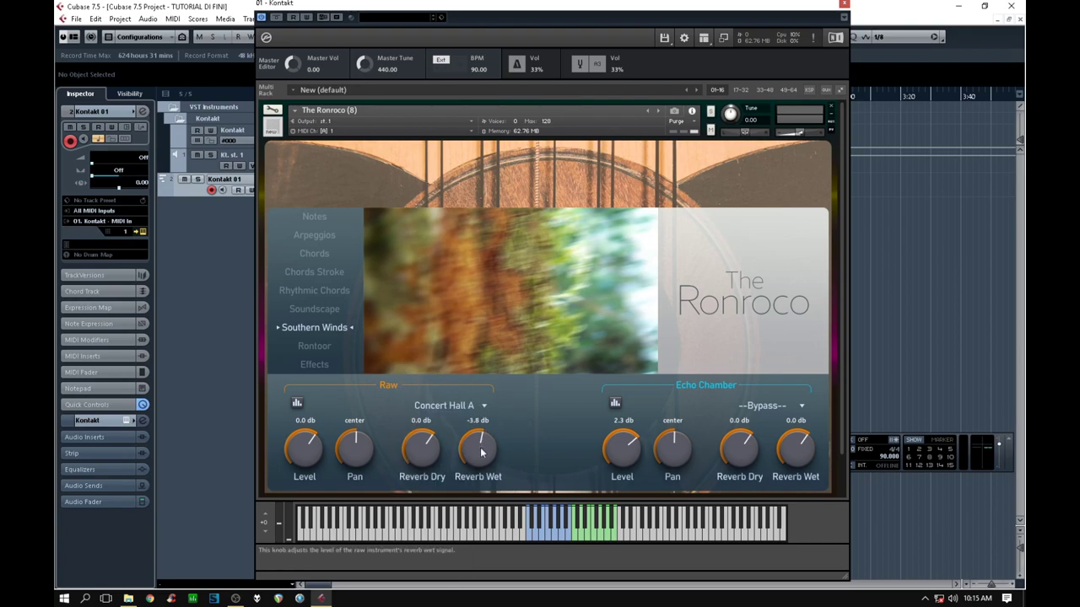
click(801, 407)
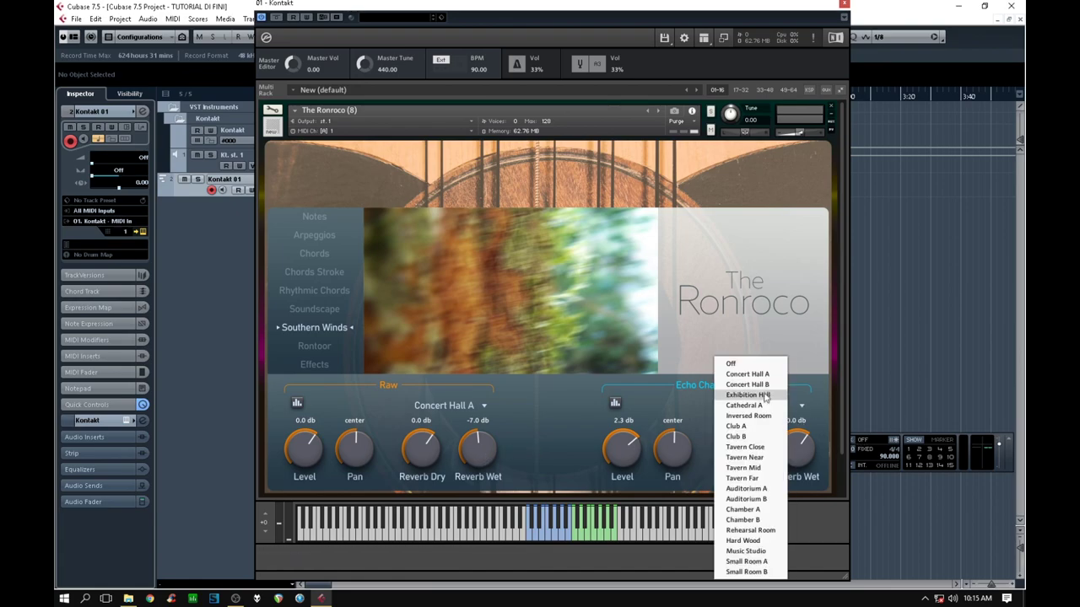
click(763, 406)
scroll(796, 451, down, 8)
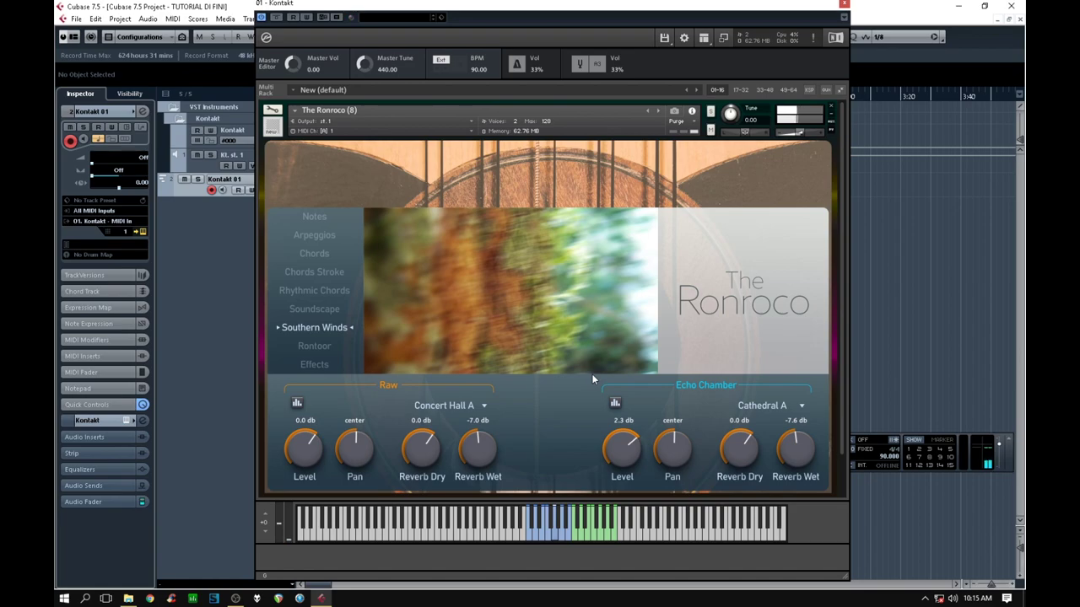
Pan Raw to about 65 L and the Echo Chamber to about 75 R, with the Echo Chamber level at about 5.0 dB.
drag(359, 446, 361, 469)
drag(675, 456, 681, 428)
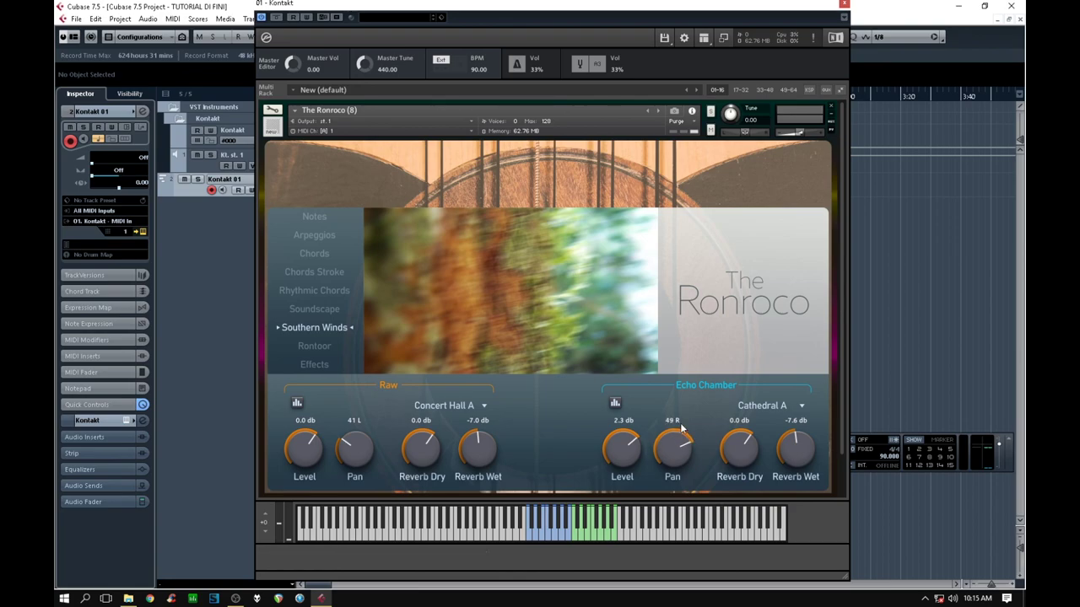
drag(369, 456, 347, 460)
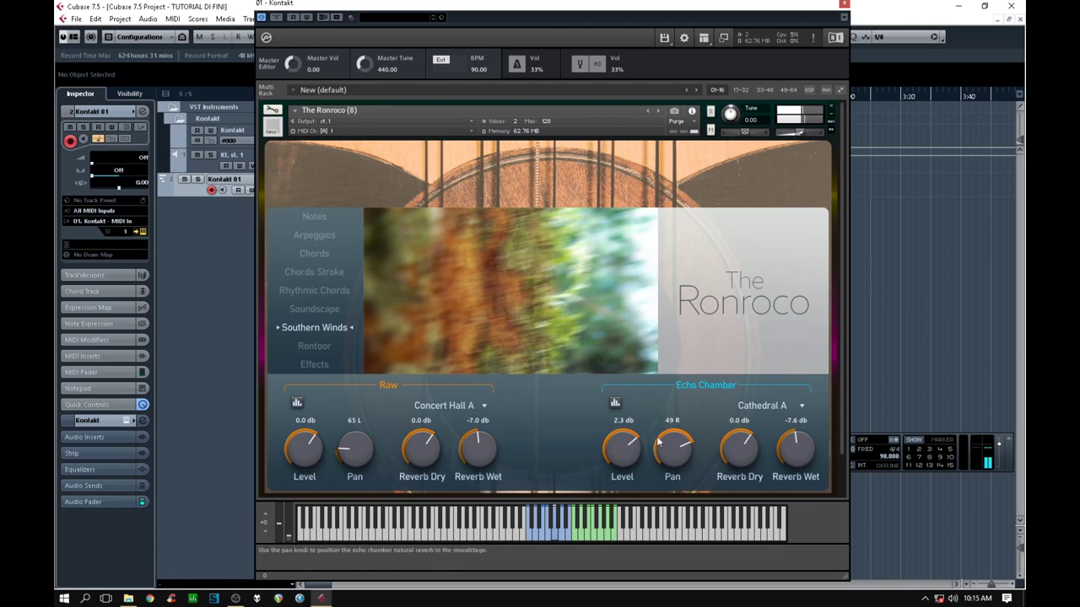
drag(675, 440, 679, 425)
drag(619, 451, 622, 440)
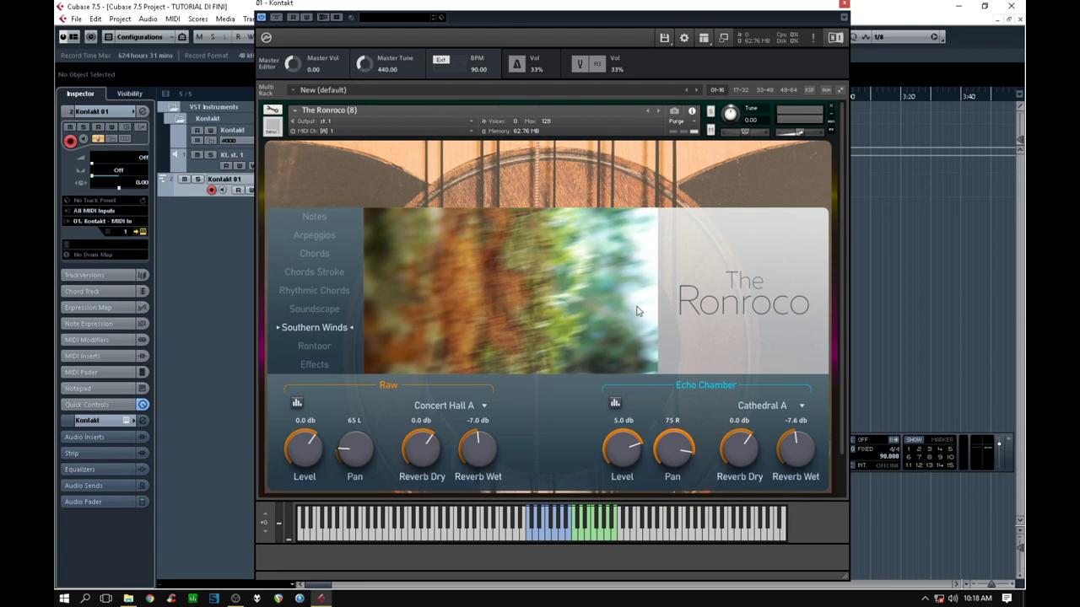
Switch to the Rontoor category and raise its Echo Chamber level to about -4.1 dB.
click(323, 346)
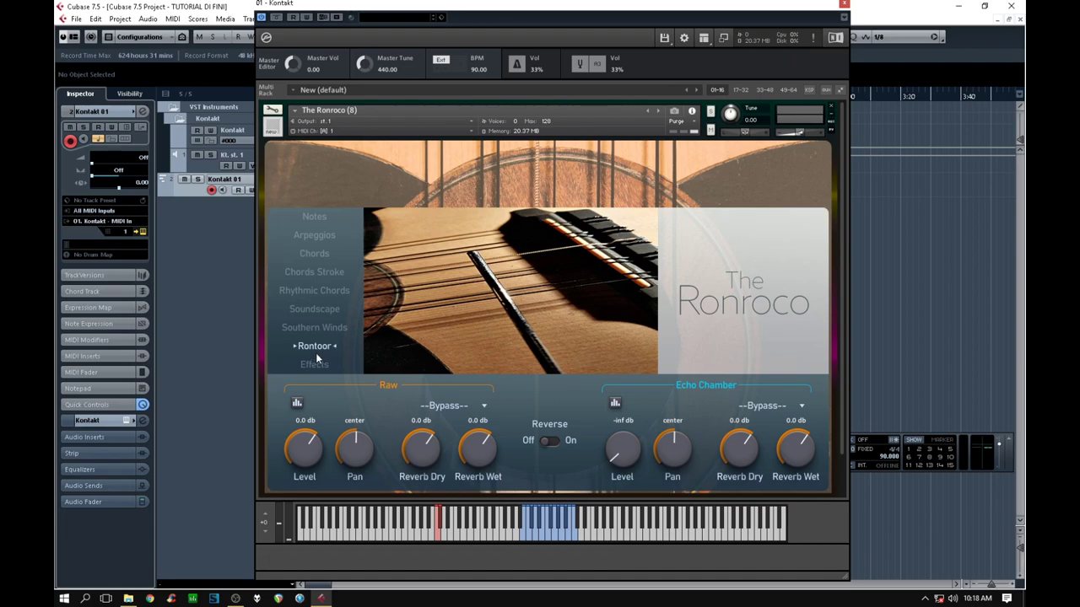
mouse_move(315, 352)
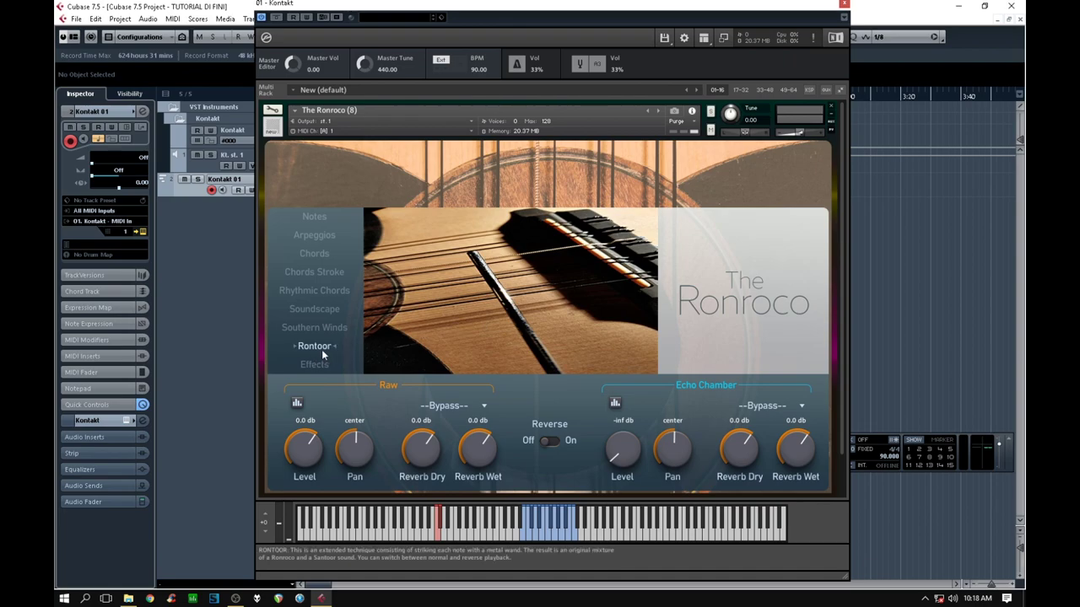
click(321, 352)
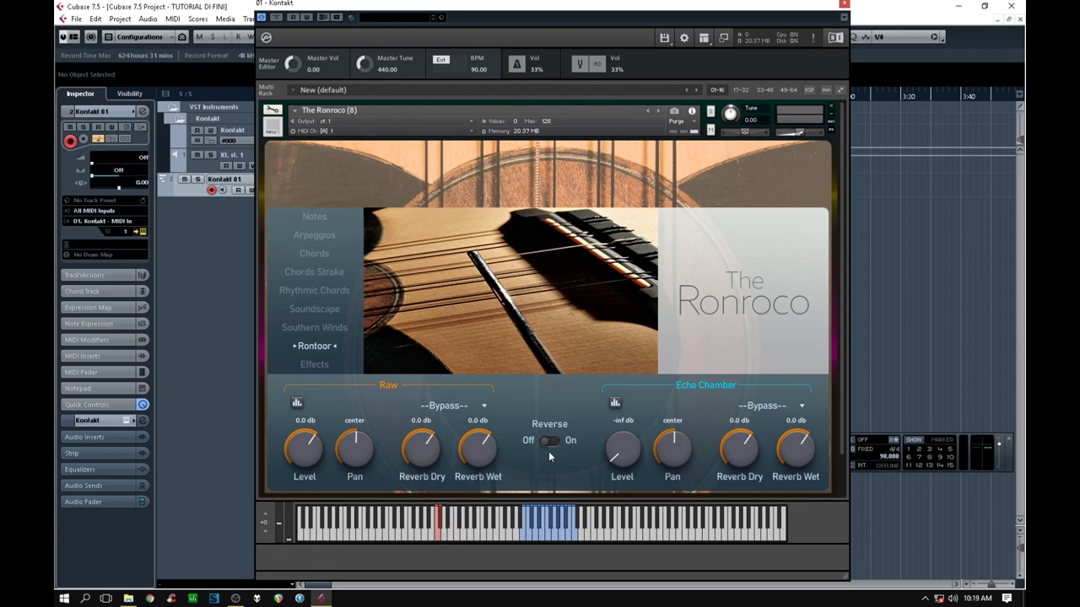
drag(625, 456, 636, 406)
mouse_move(621, 445)
mouse_down()
mouse_move(621, 435)
mouse_move(636, 445)
mouse_up()
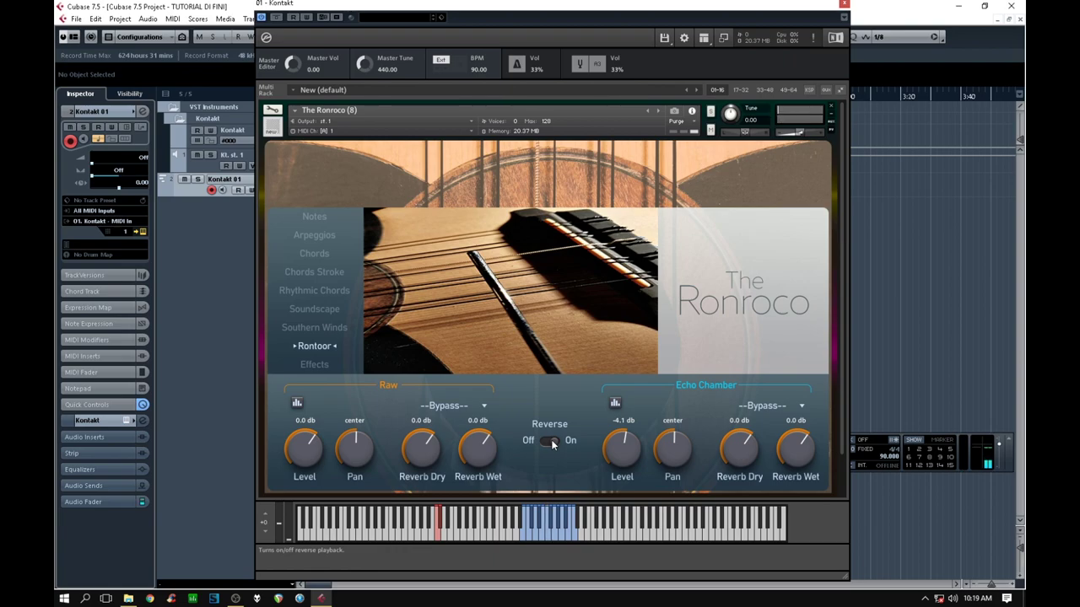
Apply the Concert Hall A reverb to both the Echo Chamber and Raw signals of Rontoor.
click(761, 407)
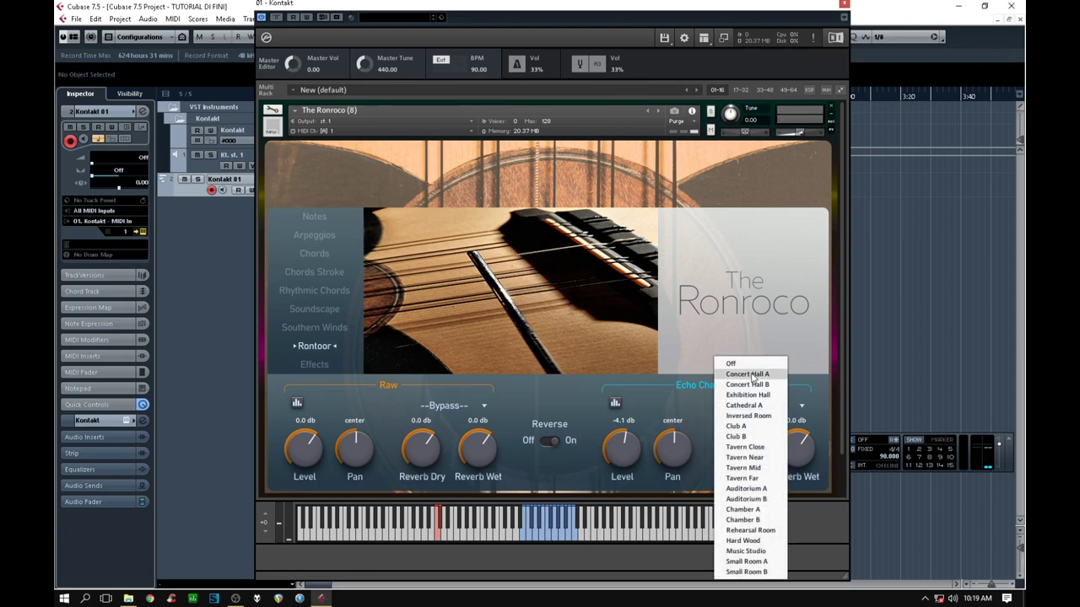
click(753, 375)
click(452, 406)
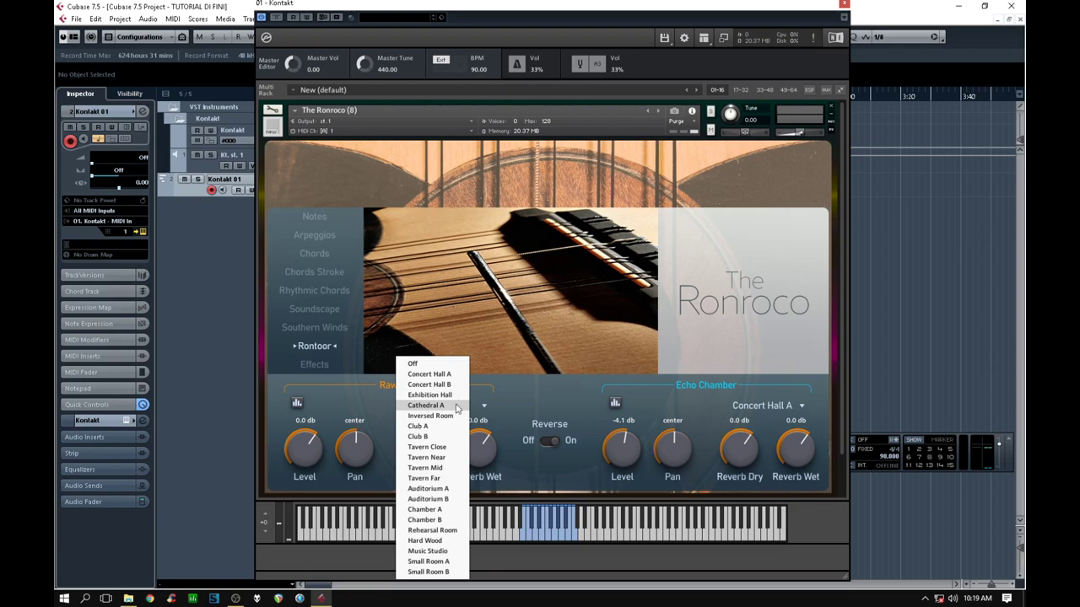
click(426, 374)
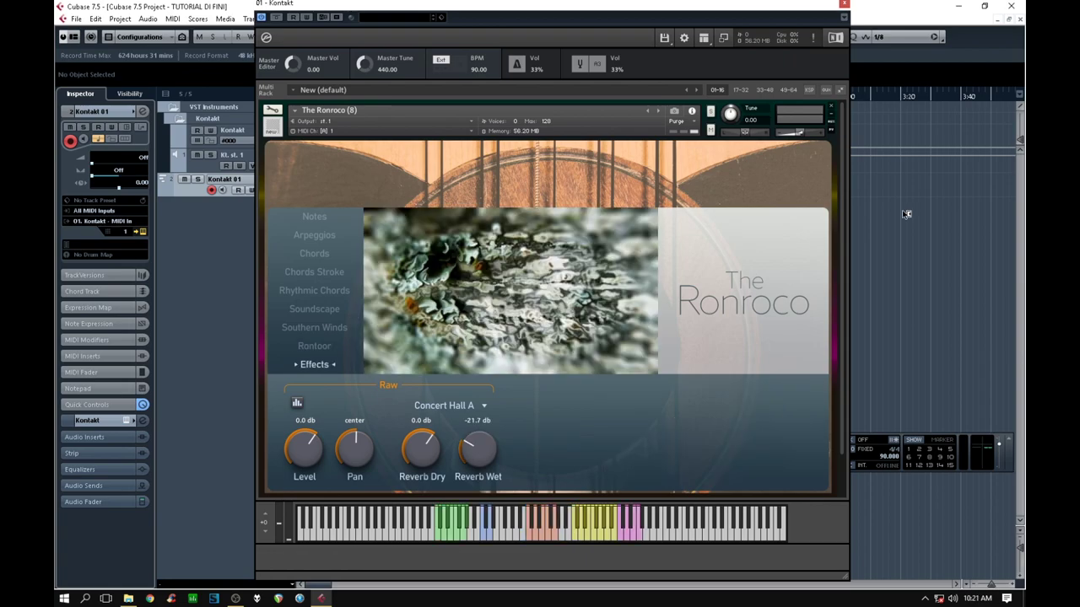
Switch to Rontoor and back to the Effects category, and raise the Raw Reverb Wet to about -1.3 dB.
click(314, 347)
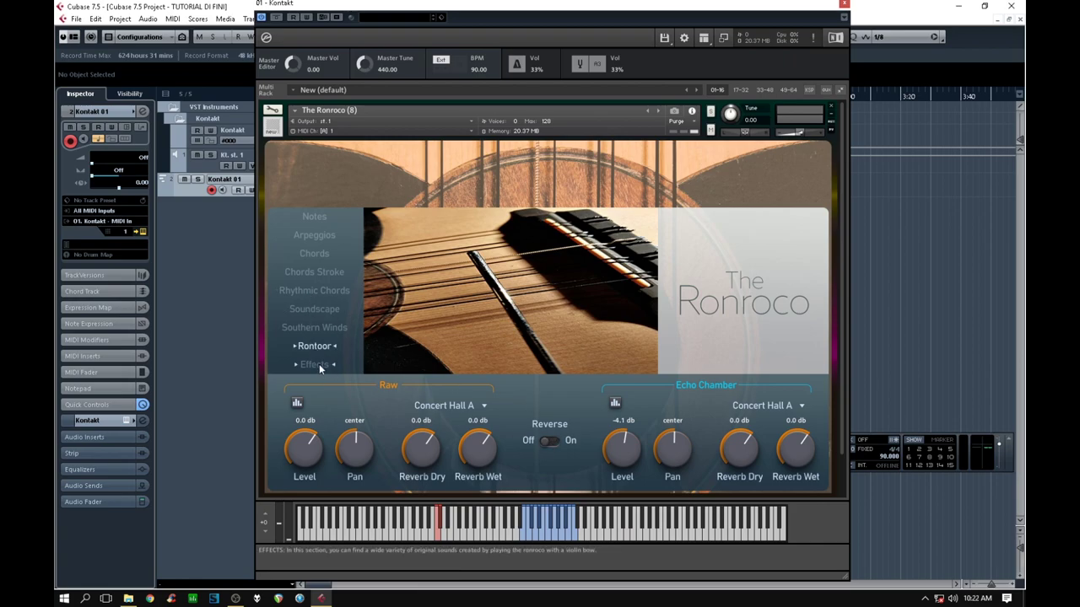
click(317, 364)
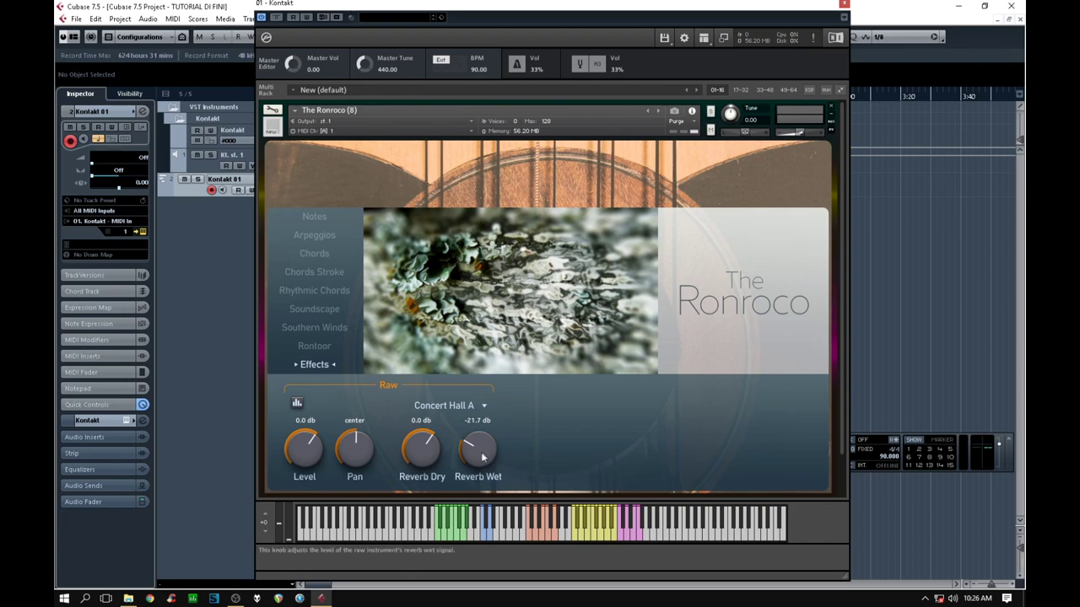
drag(477, 453, 485, 443)
scroll(482, 453, up, 2)
scroll(477, 454, up, 1)
drag(479, 453, 486, 445)
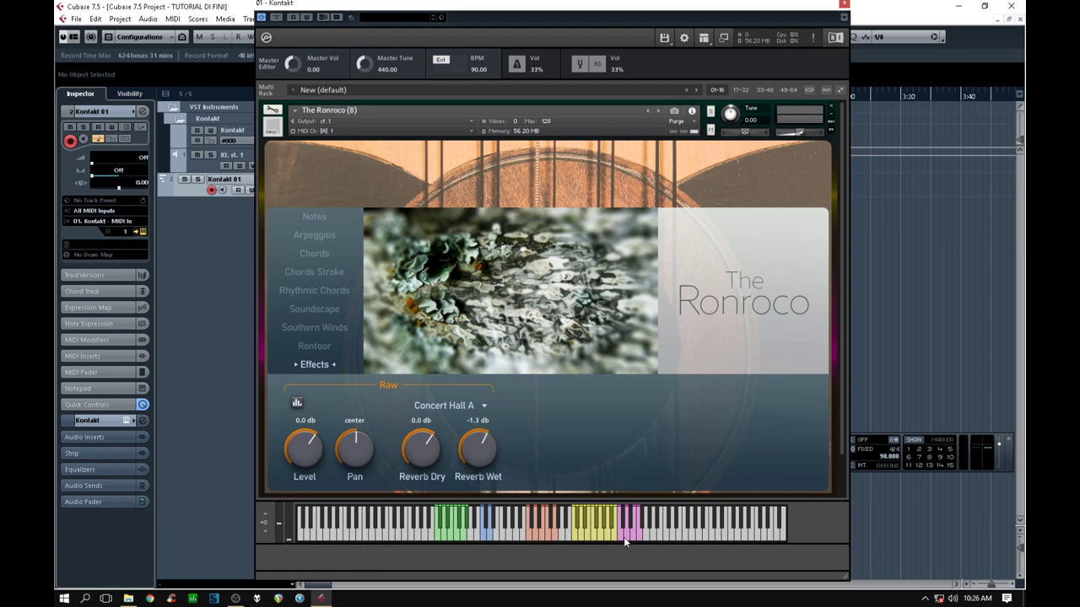
Audition an Effects sound by repeatedly playing a note in the pink zone of the on-screen keyboard.
click(636, 533)
click(636, 533)
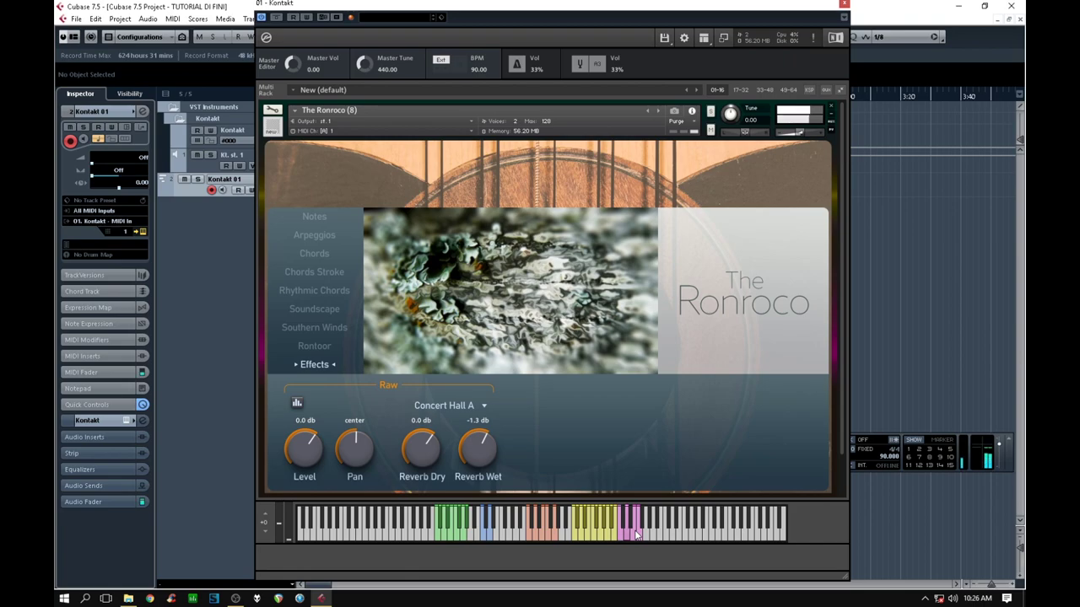
click(636, 533)
click(636, 533)
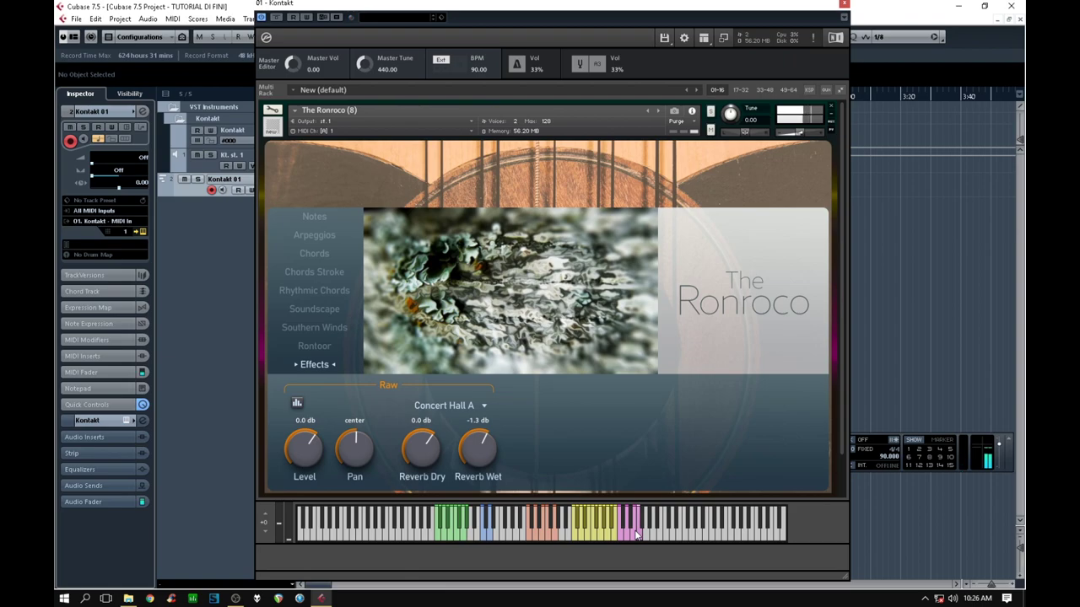